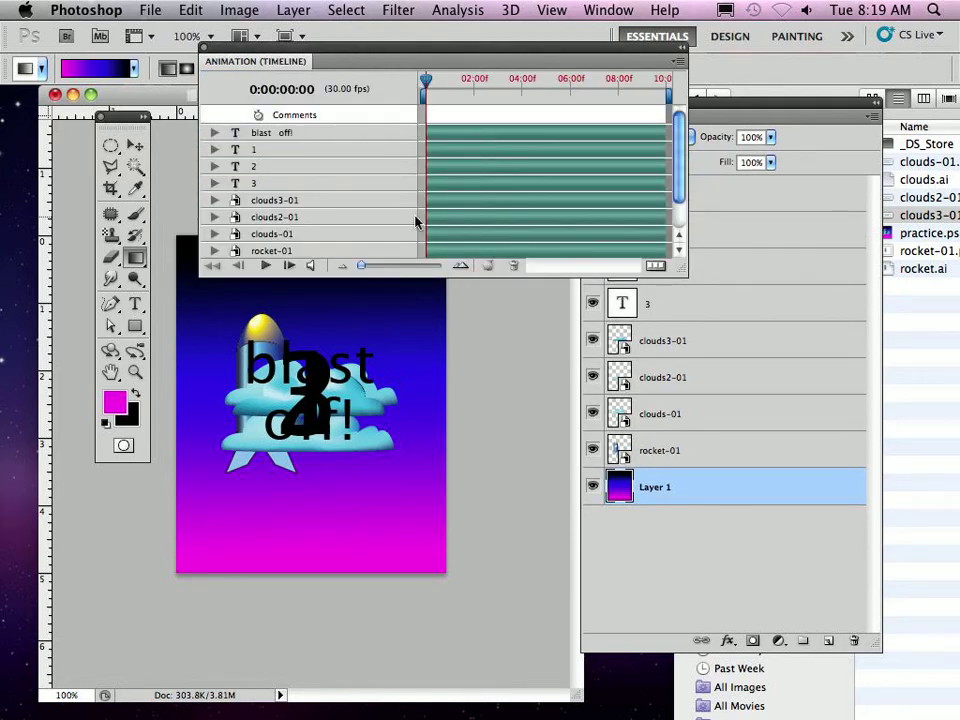
- Switch the timeline to frame animation and duplicate the first frame three times for a four-frame sequence
{"action": "left_click", "coordinate": [655, 268]}
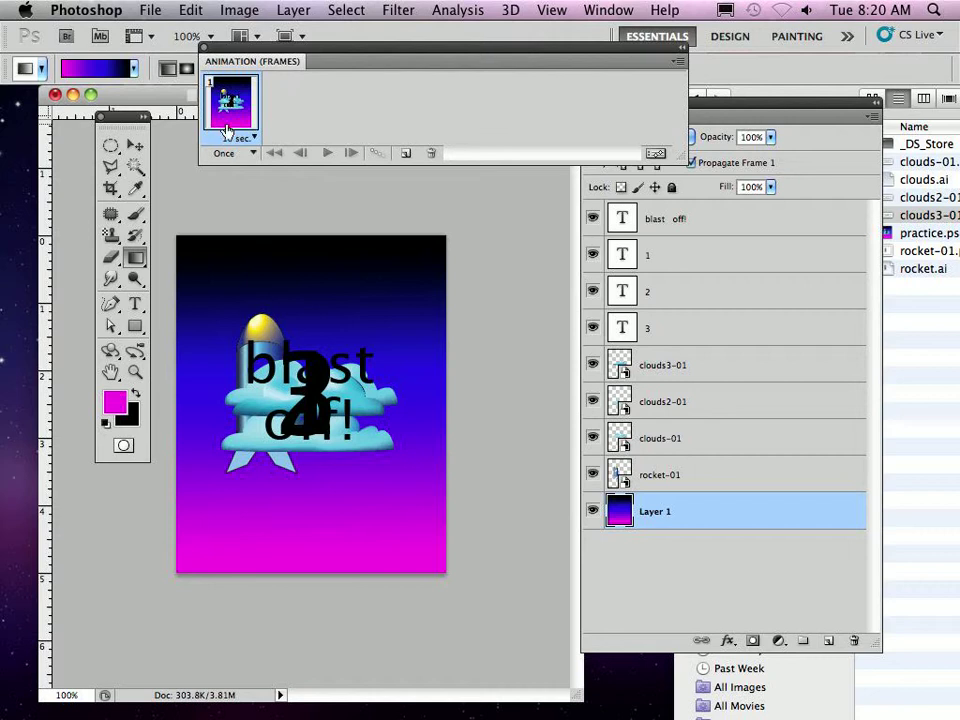
{"action": "left_click", "coordinate": [407, 156]}
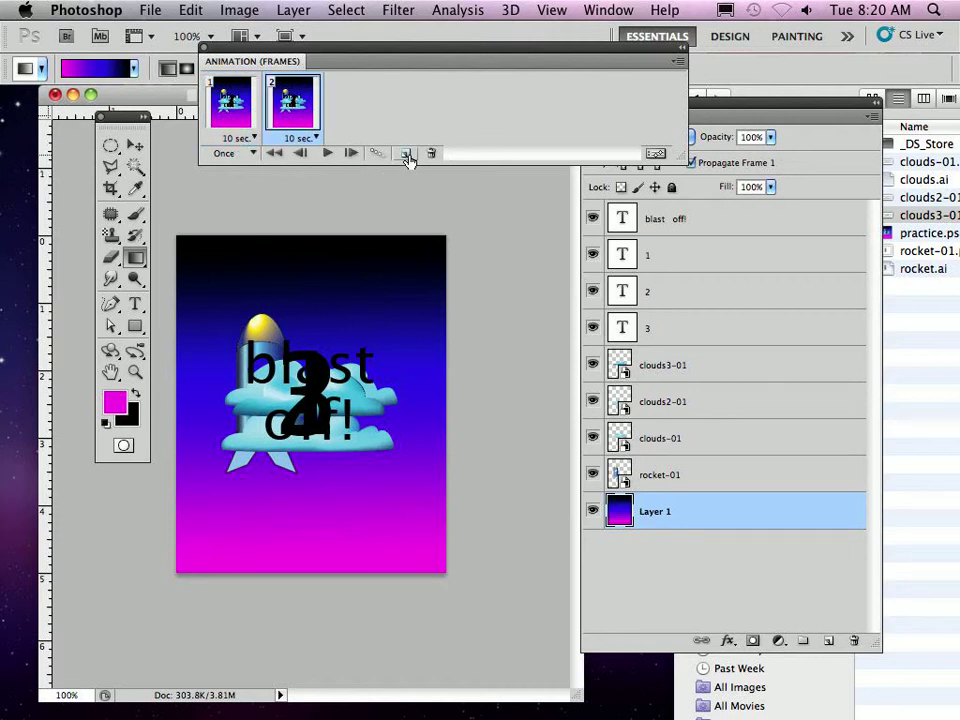
{"action": "left_click", "coordinate": [407, 156]}
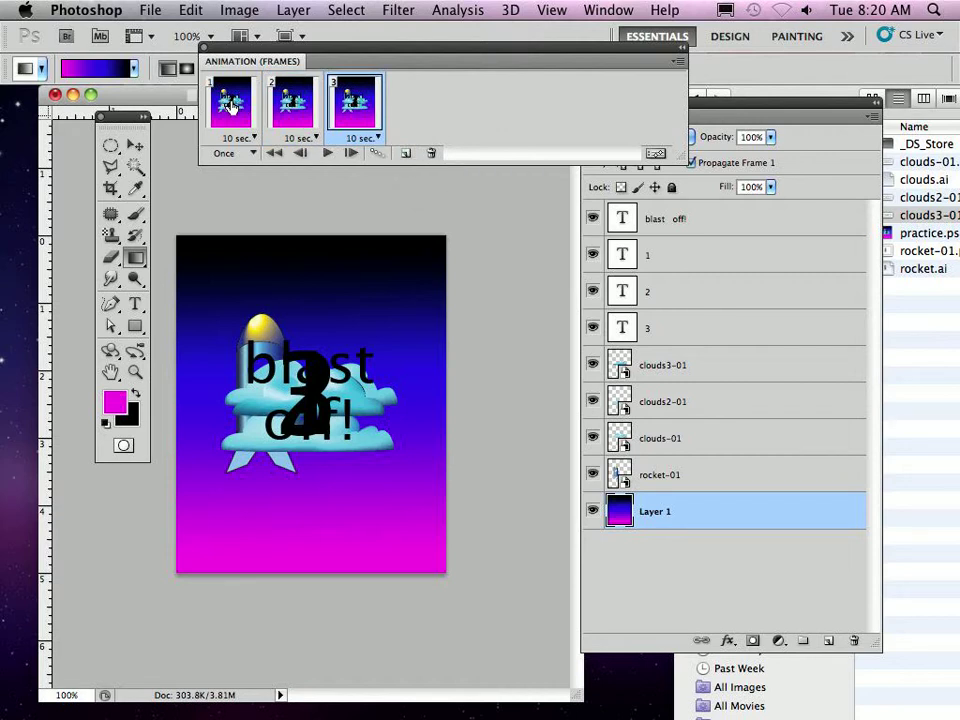
{"action": "left_click", "coordinate": [405, 153]}
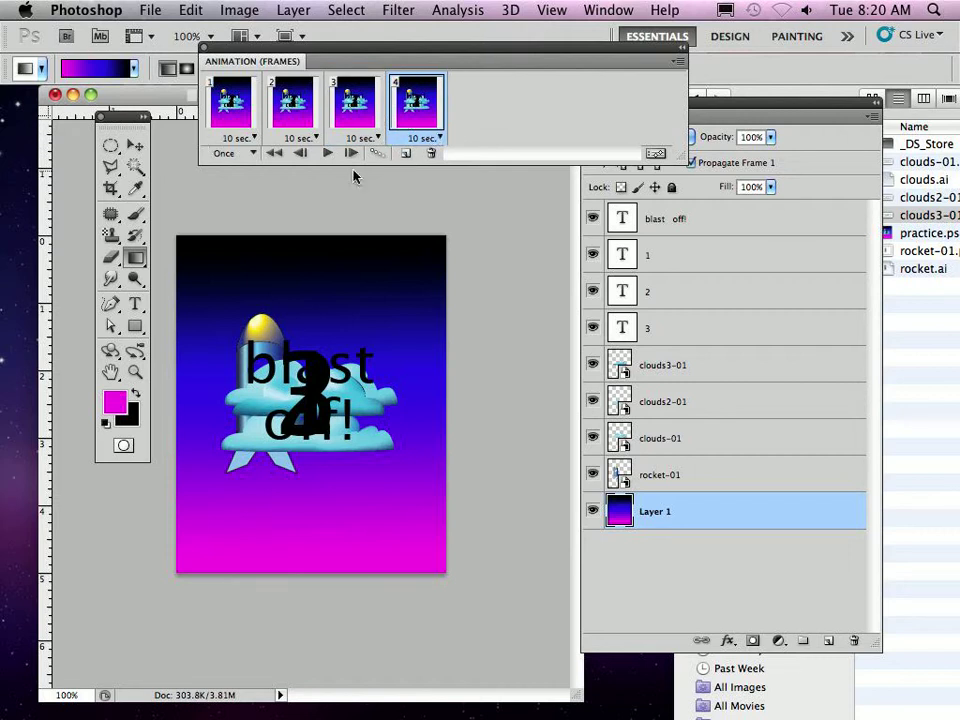
- Set the delay of each of the four animation frames to 1 second
{"action": "left_click", "coordinate": [232, 103]}
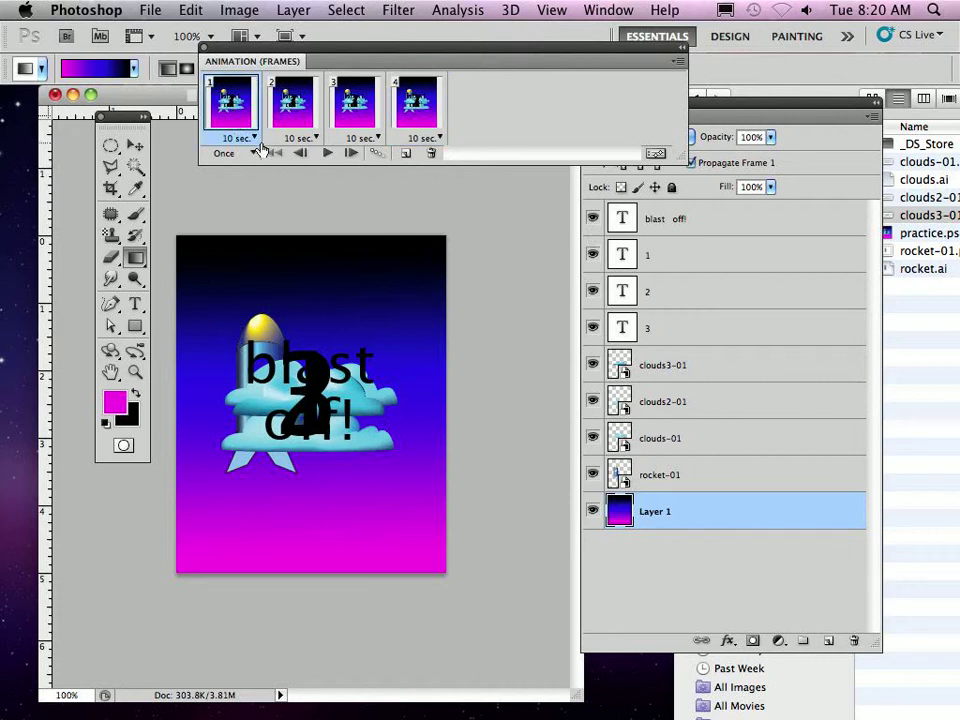
{"action": "left_click", "coordinate": [254, 137]}
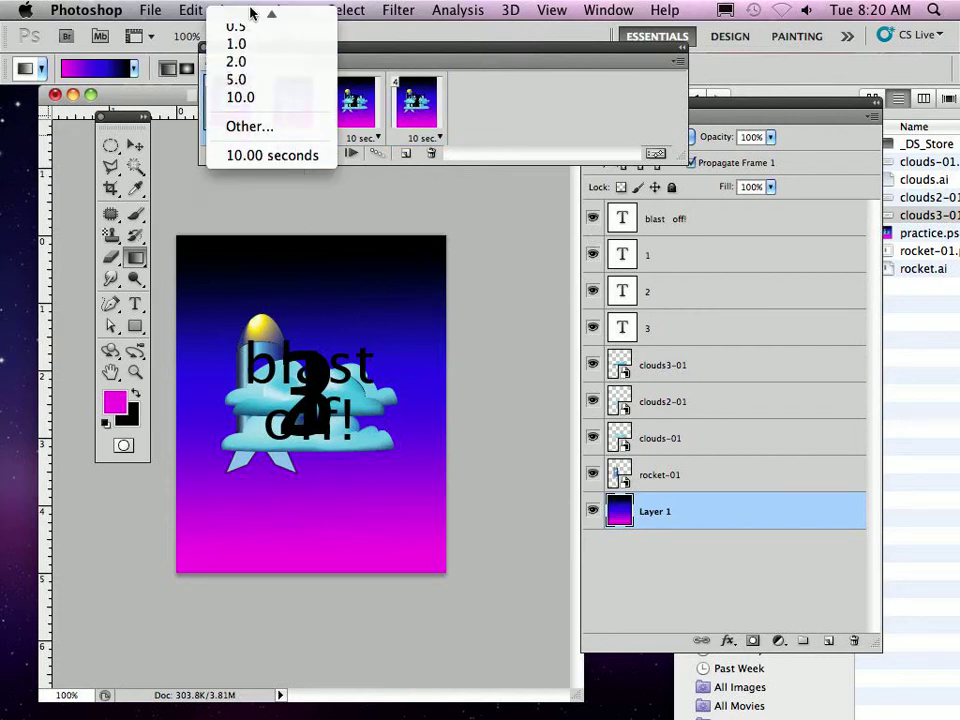
{"action": "left_click", "coordinate": [242, 89]}
{"action": "left_click", "coordinate": [317, 139]}
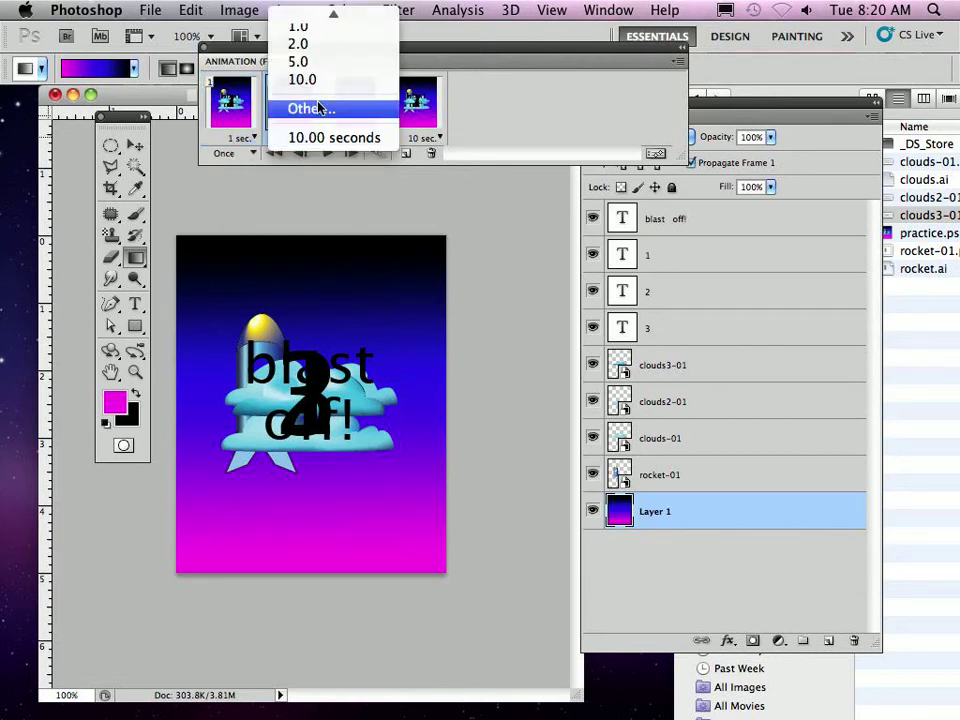
{"action": "left_click", "coordinate": [322, 88]}
{"action": "left_click", "coordinate": [377, 139]}
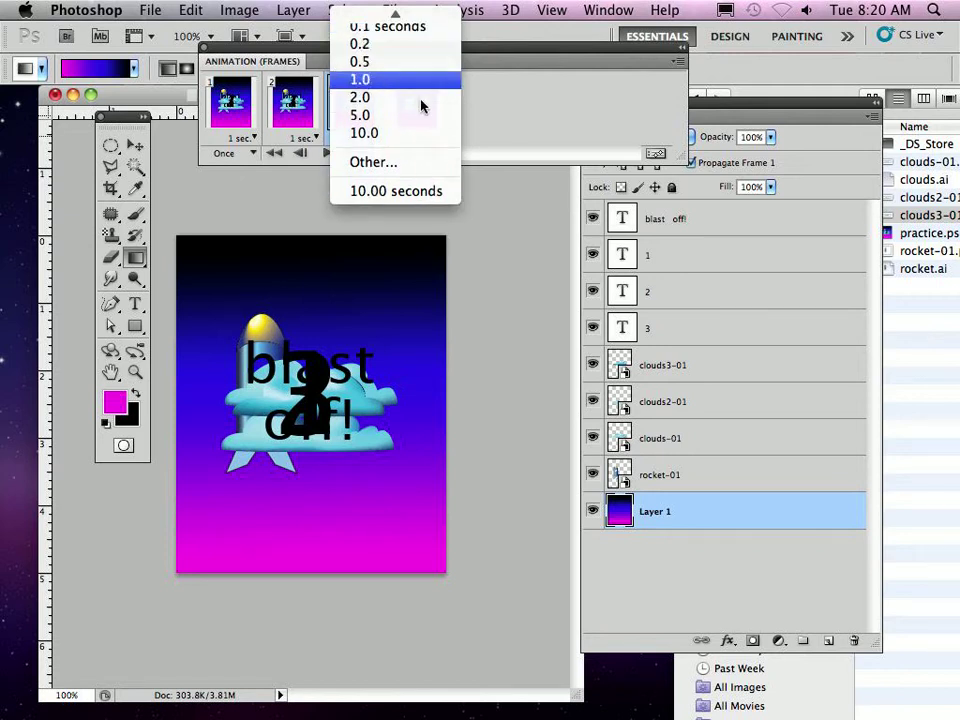
{"action": "left_click", "coordinate": [386, 81]}
{"action": "left_click", "coordinate": [439, 139]}
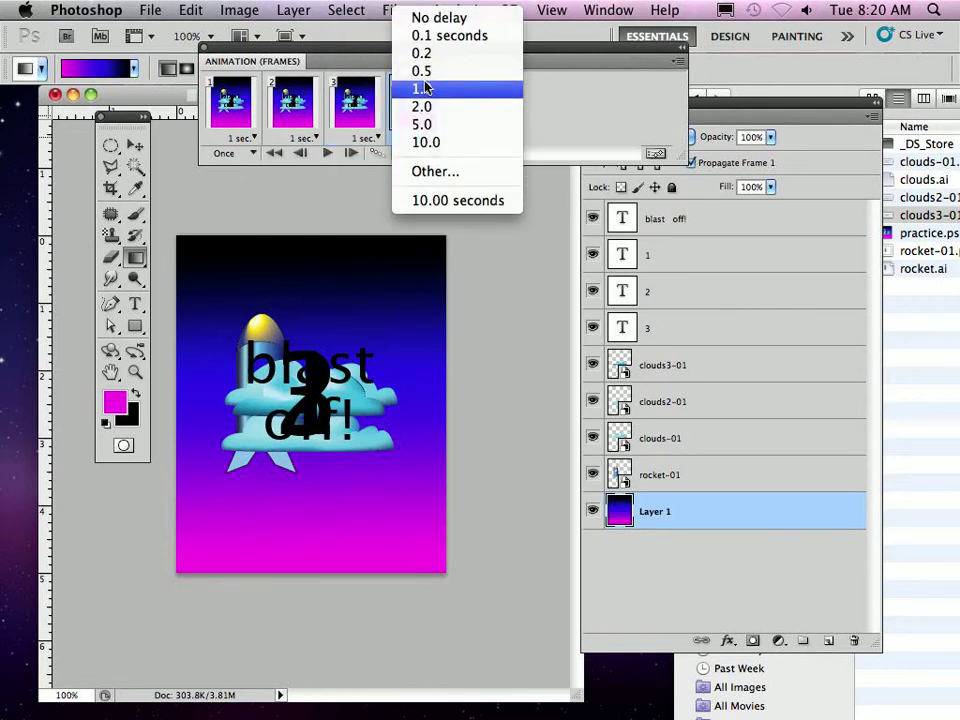
{"action": "left_click", "coordinate": [422, 88]}
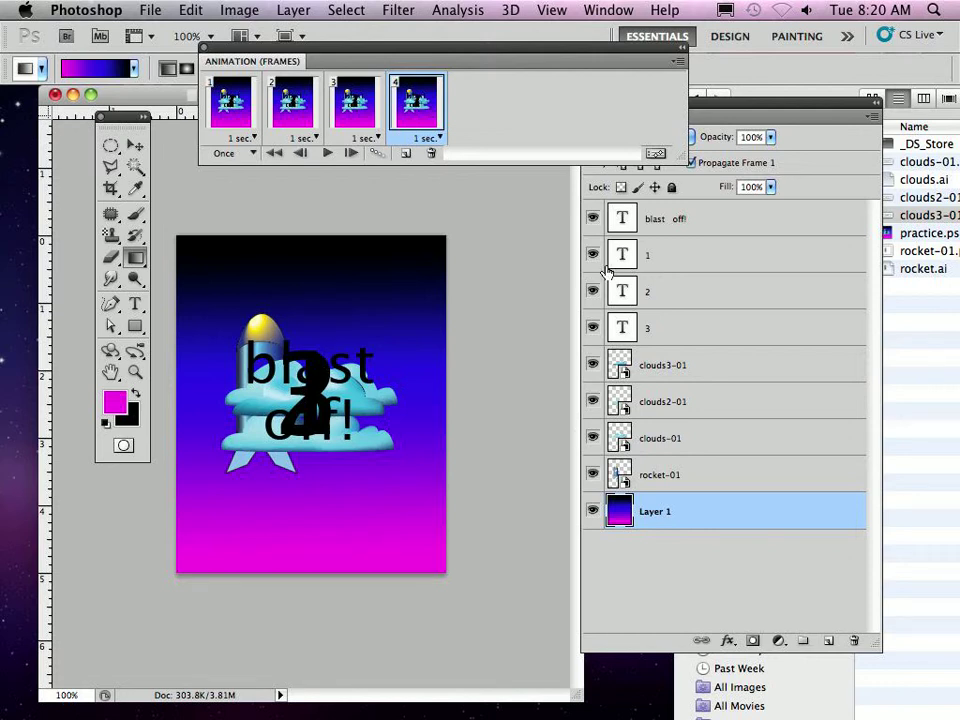
- In frame 1, hide every layer except the 3 text and the Layer 1 gradient background
{"action": "left_click", "coordinate": [271, 151]}
{"action": "left_click_drag", "start_coordinate": [593, 296], "coordinate": [590, 213]}
{"action": "left_click_drag", "start_coordinate": [597, 366], "coordinate": [596, 440]}
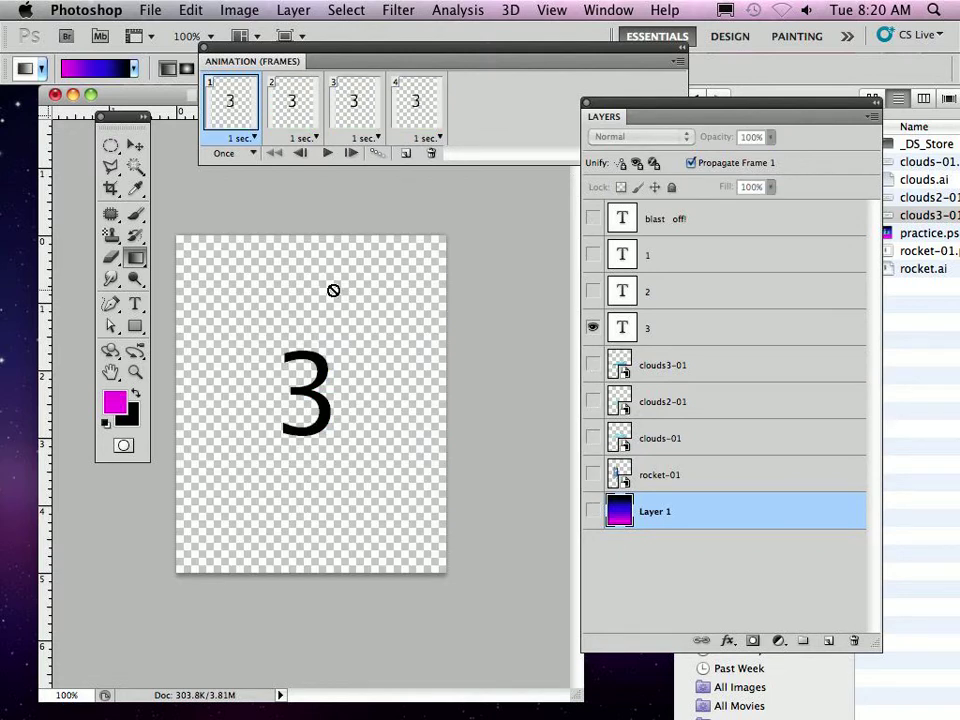
{"action": "left_click", "coordinate": [592, 511]}
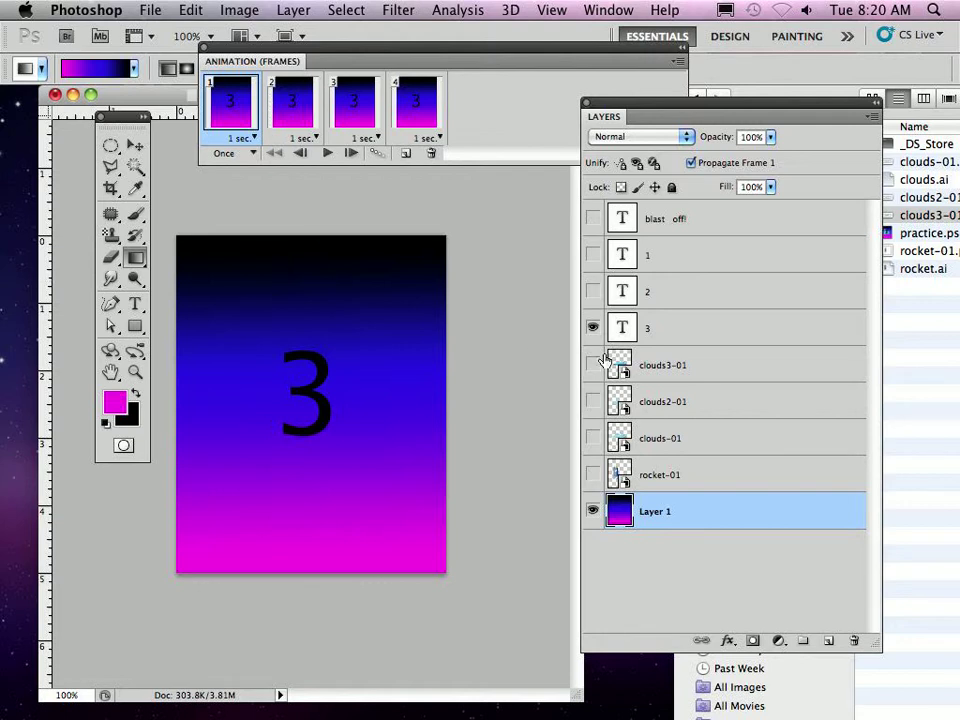
- In frame 2, show the 2 text layer and hide the 3 text layer
{"action": "left_click", "coordinate": [292, 115]}
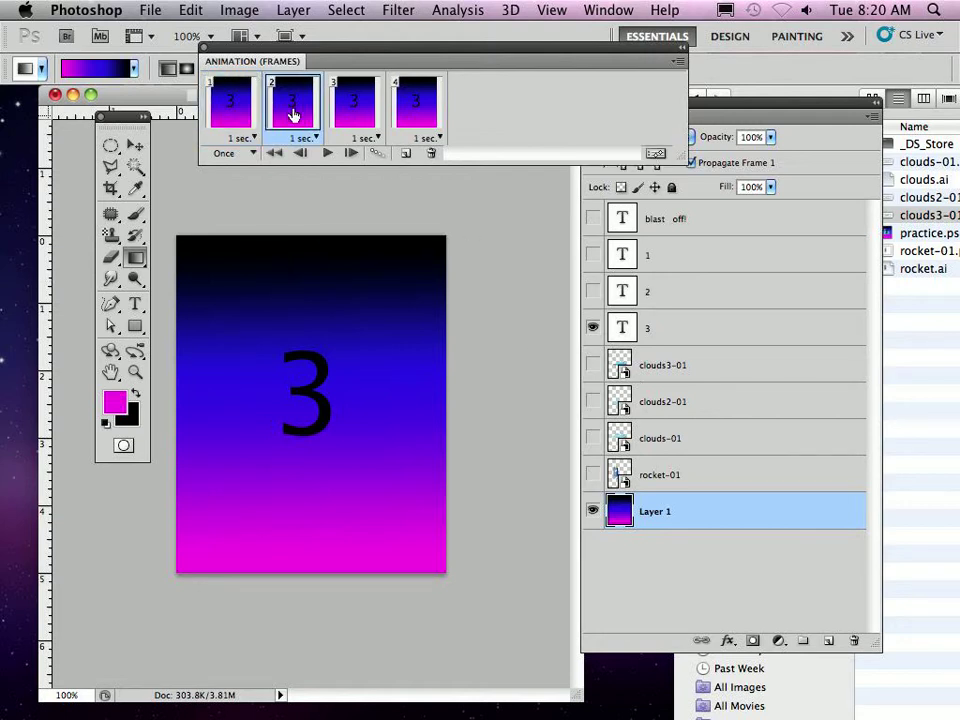
{"action": "left_click", "coordinate": [592, 290]}
{"action": "left_click", "coordinate": [594, 329]}
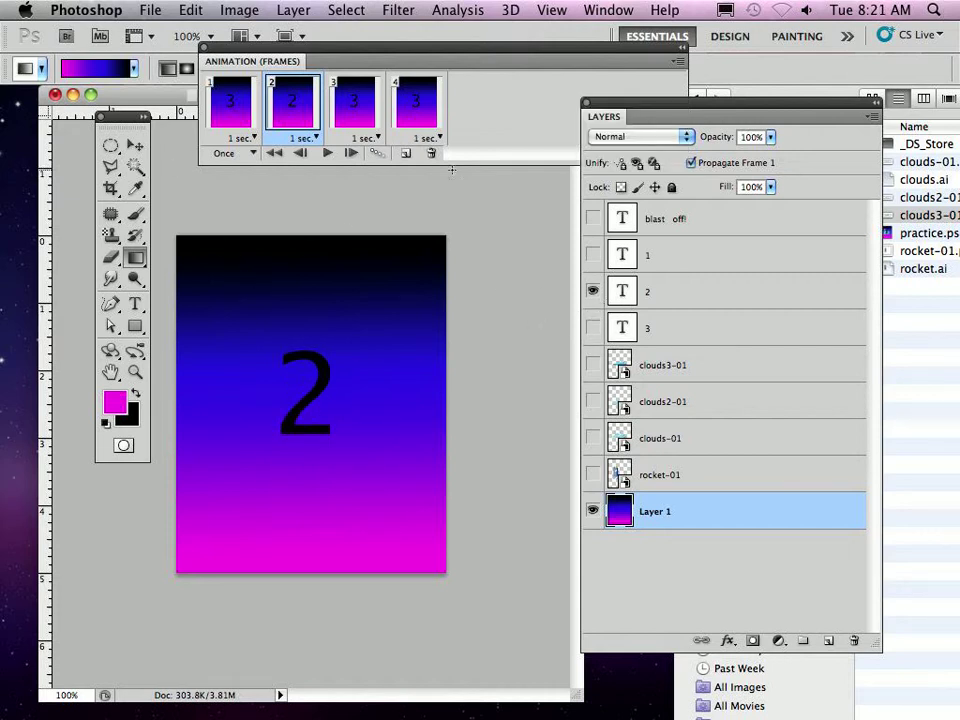
- In frame 3, show the 1 text layer and hide the 3 text layer
{"action": "left_click", "coordinate": [357, 116]}
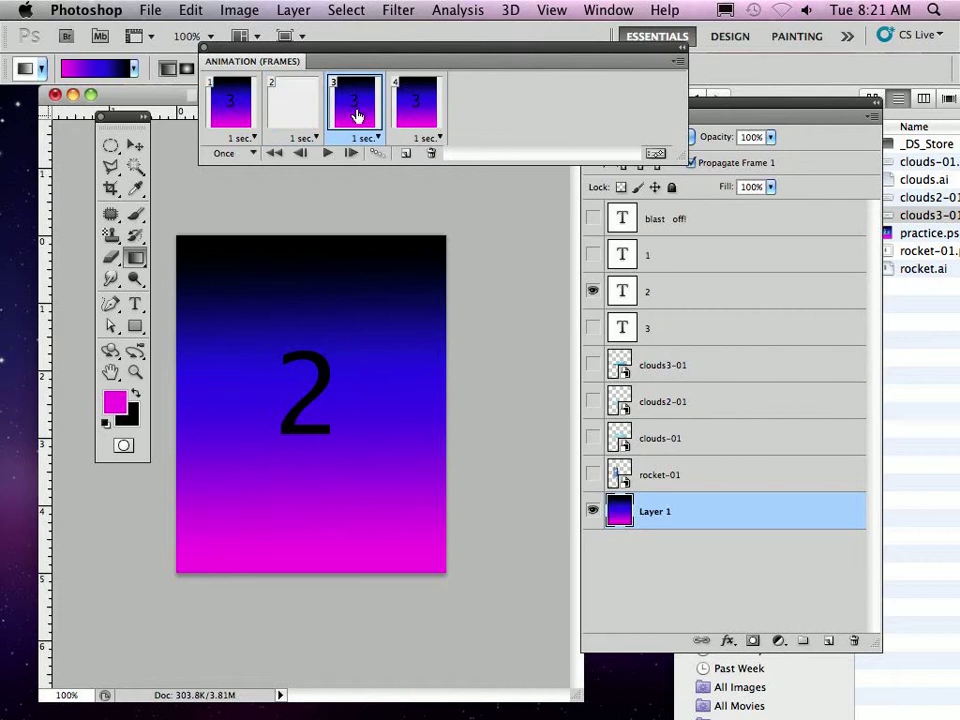
{"action": "left_click", "coordinate": [592, 254]}
{"action": "left_click", "coordinate": [594, 329]}
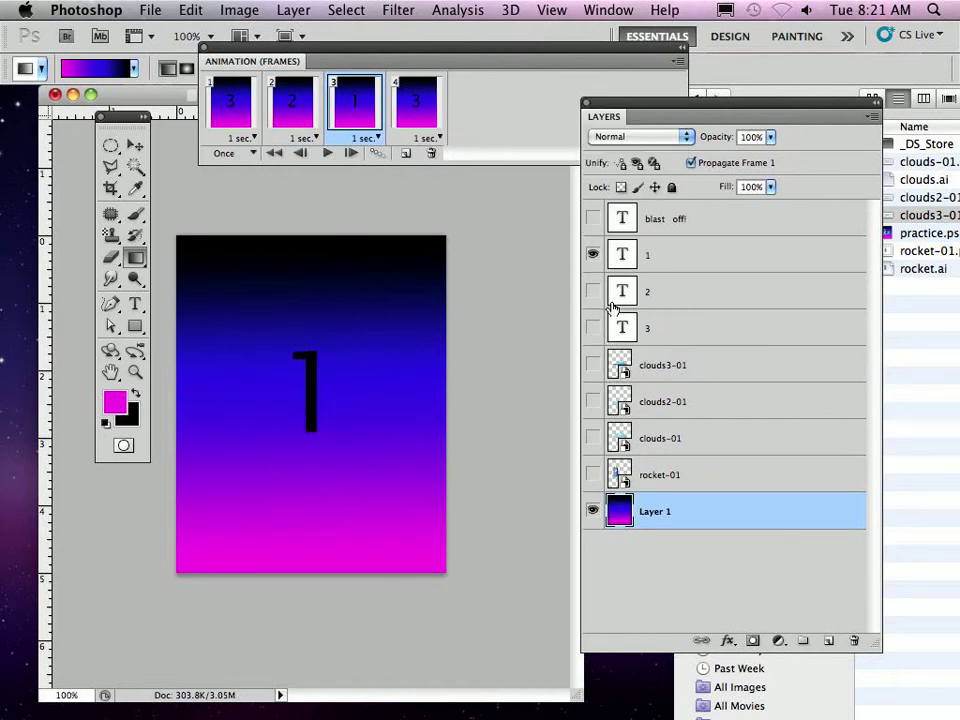
- In frame 4, show the blast off! text layer and hide the 3 text layer
{"action": "left_click", "coordinate": [420, 112]}
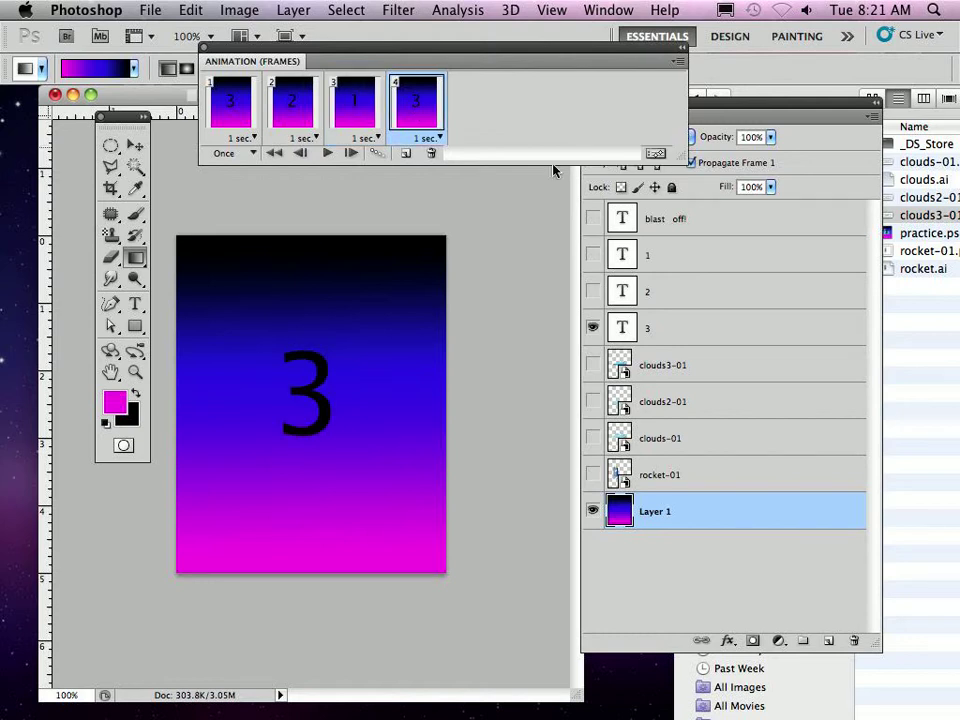
{"action": "left_click", "coordinate": [594, 218]}
{"action": "left_click", "coordinate": [593, 327]}
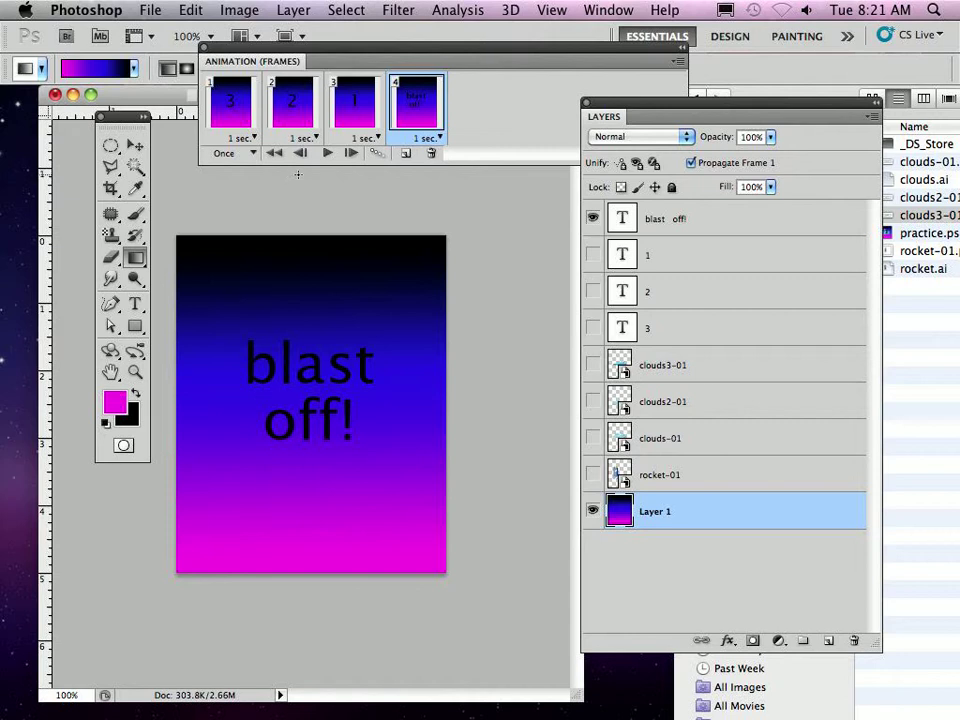
- Set the animation to loop Forever and preview the countdown playback, stopping it when done
{"action": "left_click", "coordinate": [246, 153]}
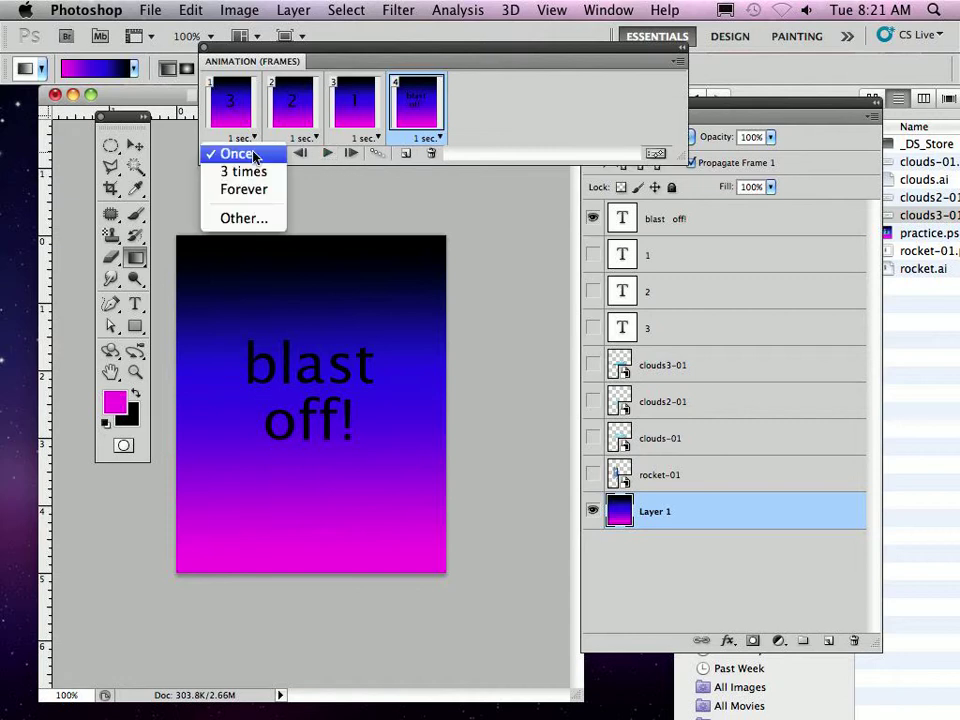
{"action": "left_click", "coordinate": [250, 189]}
{"action": "left_click", "coordinate": [327, 153]}
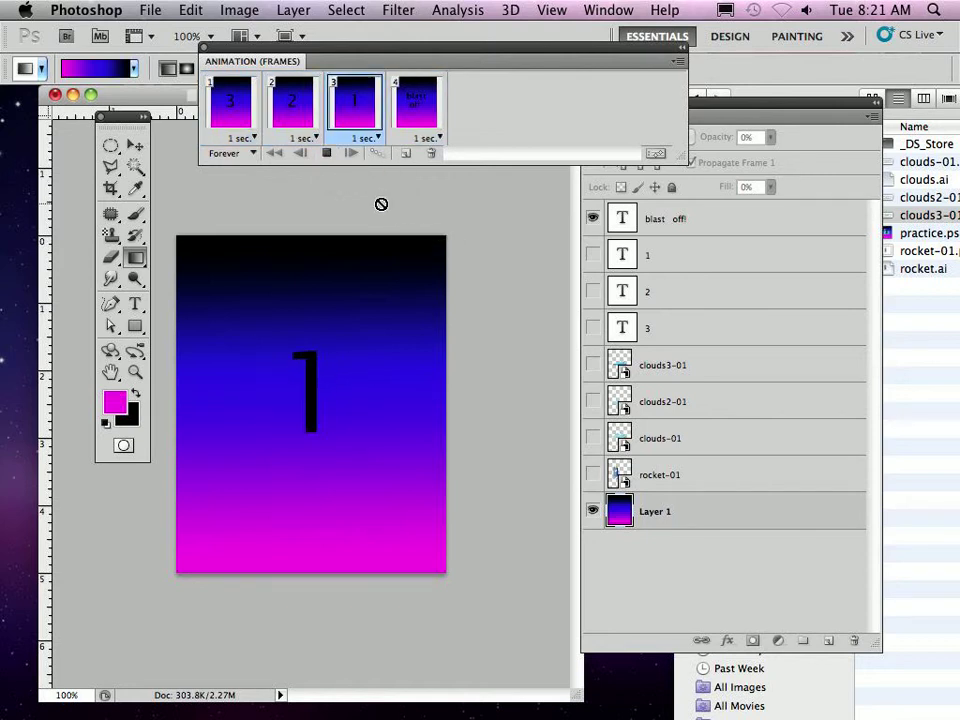
{"action": "left_click", "coordinate": [326, 155]}
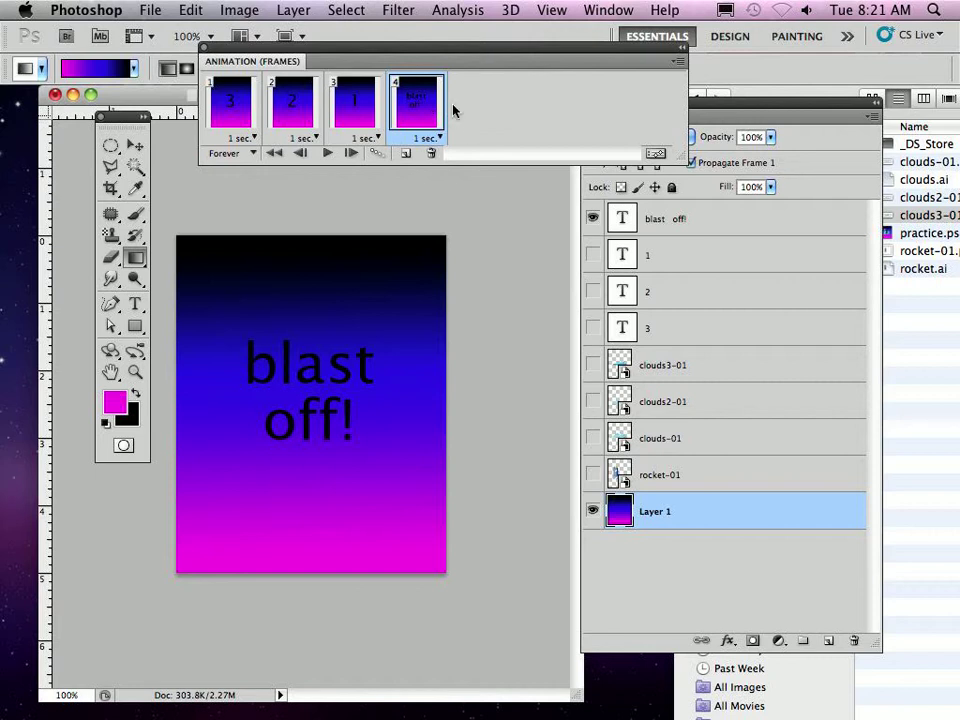
- Add a fifth frame and show the rocket-01 layer in it, keeping the blast off! text visible
{"action": "left_click", "coordinate": [405, 153]}
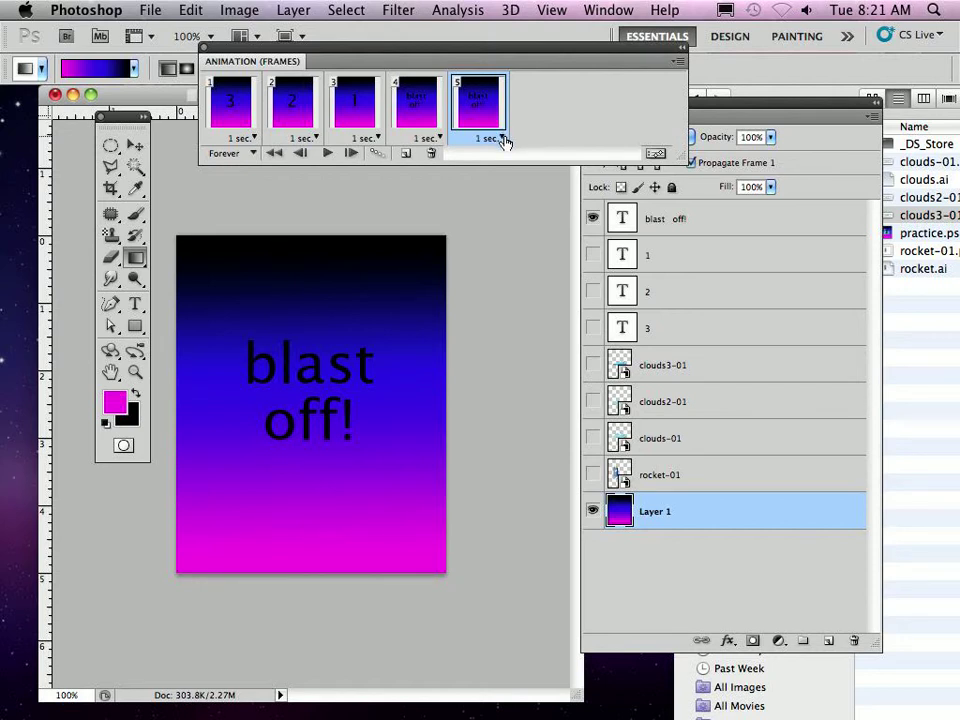
{"action": "left_click", "coordinate": [593, 476]}
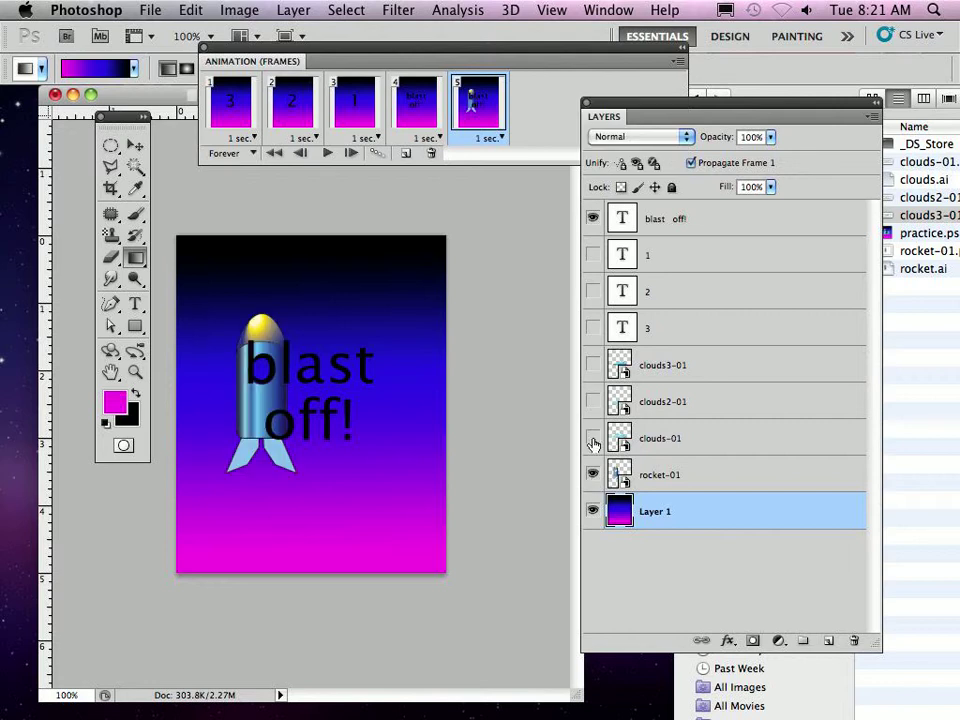
{"action": "left_click", "coordinate": [594, 218]}
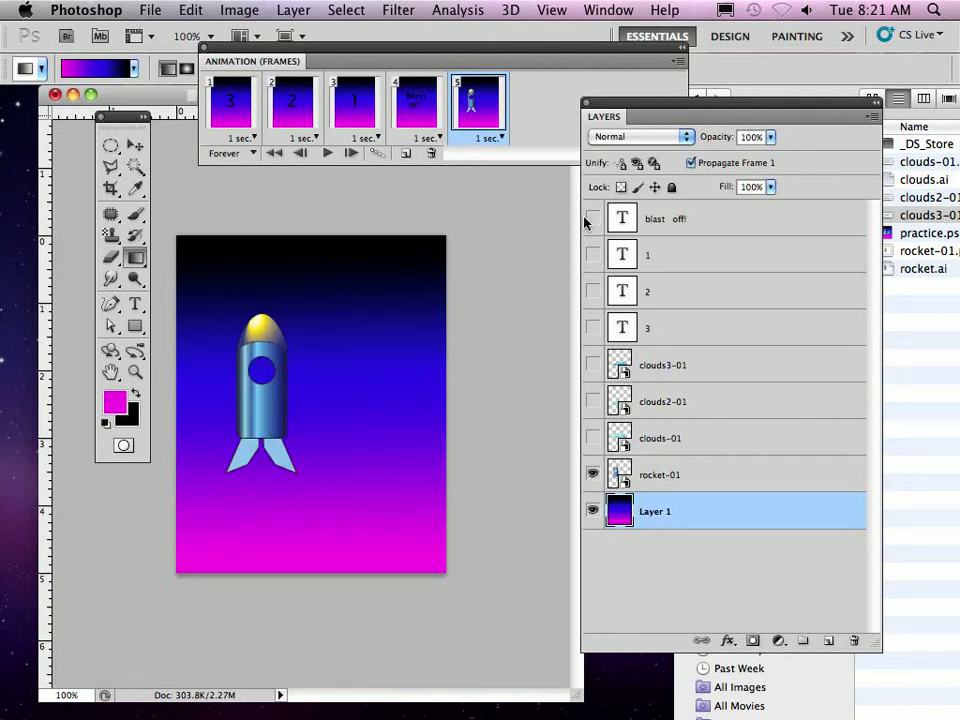
{"action": "left_click", "coordinate": [593, 219]}
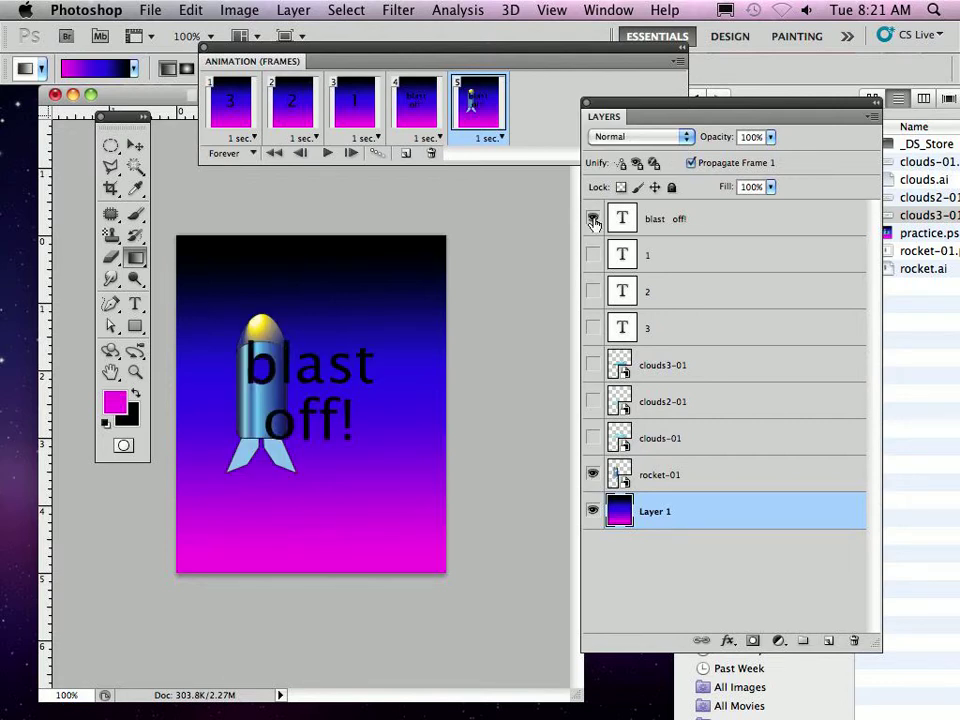
- Reduce the blast off! text layer's opacity to 44% in frame 5
{"action": "left_click", "coordinate": [771, 138]}
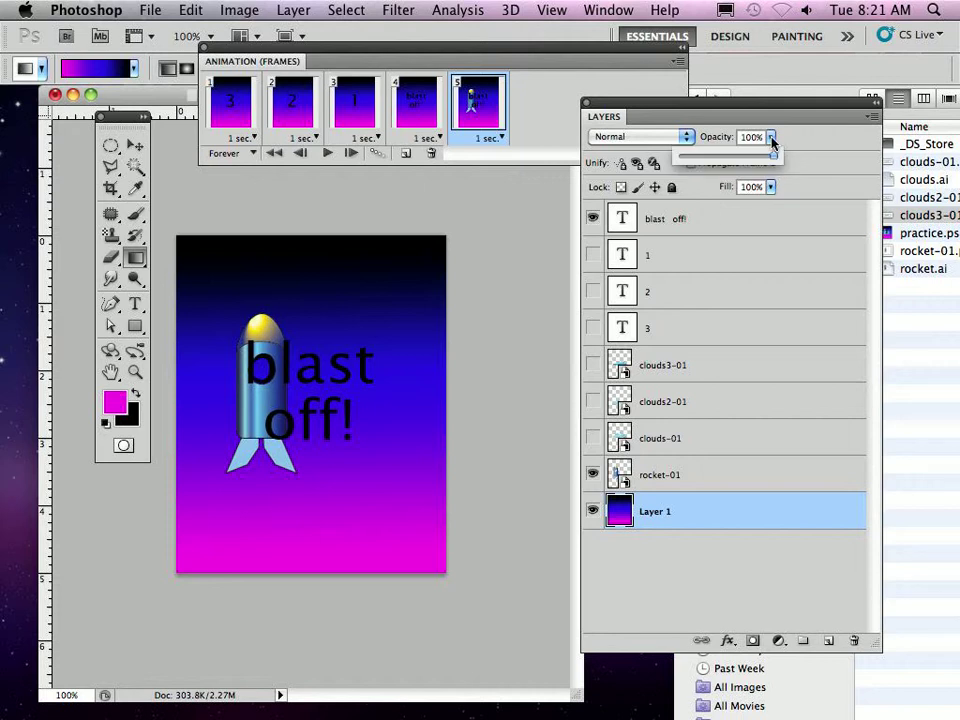
{"action": "mouse_move", "coordinate": [777, 157]}
{"action": "left_mouse_down"}
{"action": "mouse_move", "coordinate": [749, 162]}
{"action": "mouse_move", "coordinate": [790, 160]}
{"action": "left_mouse_up"}
{"action": "left_click", "coordinate": [752, 218]}
{"action": "left_click", "coordinate": [773, 138]}
{"action": "left_click_drag", "start_coordinate": [776, 157], "coordinate": [725, 163]}
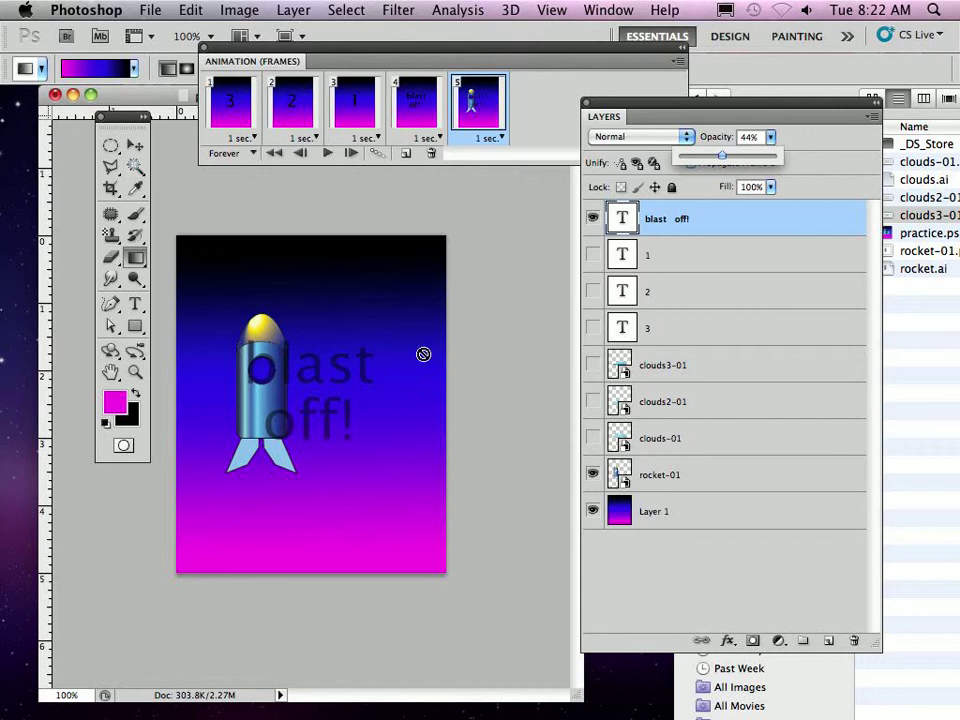
- Move the rocket below the canvas's bottom edge in frame 5, leaving only the tip of its nose showing
{"action": "left_click", "coordinate": [656, 484]}
{"action": "left_click", "coordinate": [135, 146]}
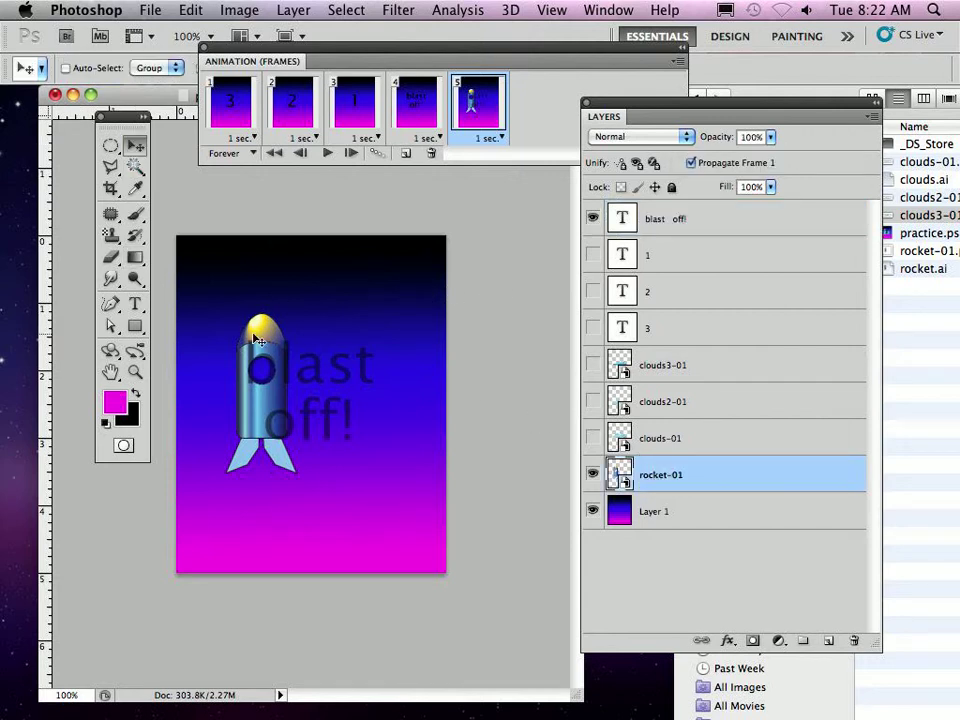
{"action": "left_click_drag", "start_coordinate": [268, 345], "coordinate": [344, 587]}
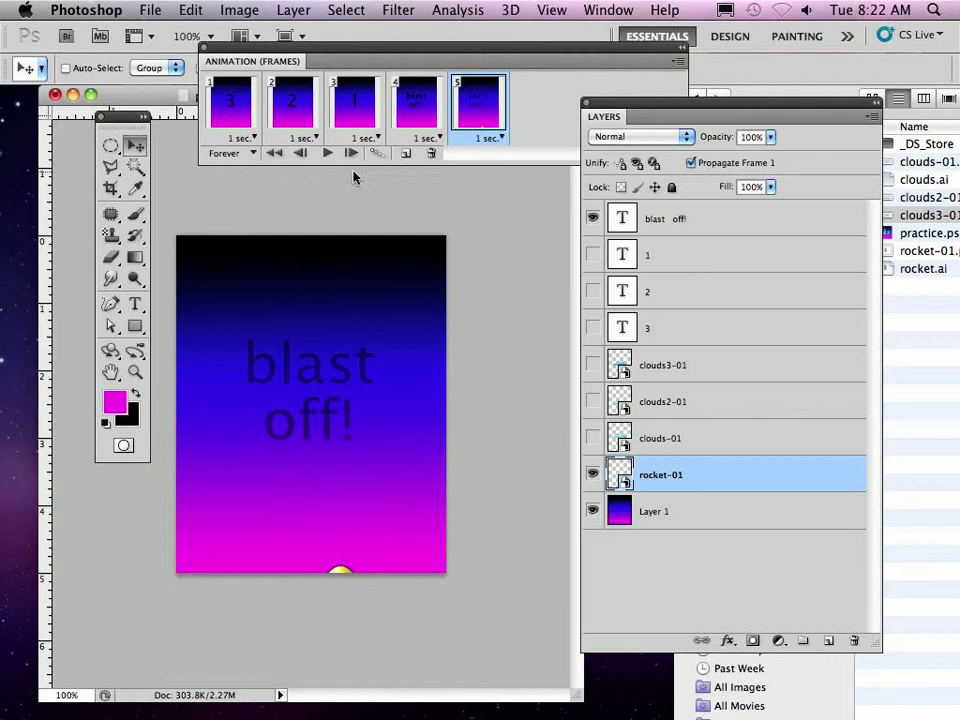
- Add a sixth frame and hide the blast off! text layer in it
{"action": "left_click_drag", "start_coordinate": [810, 117], "coordinate": [875, 105]}
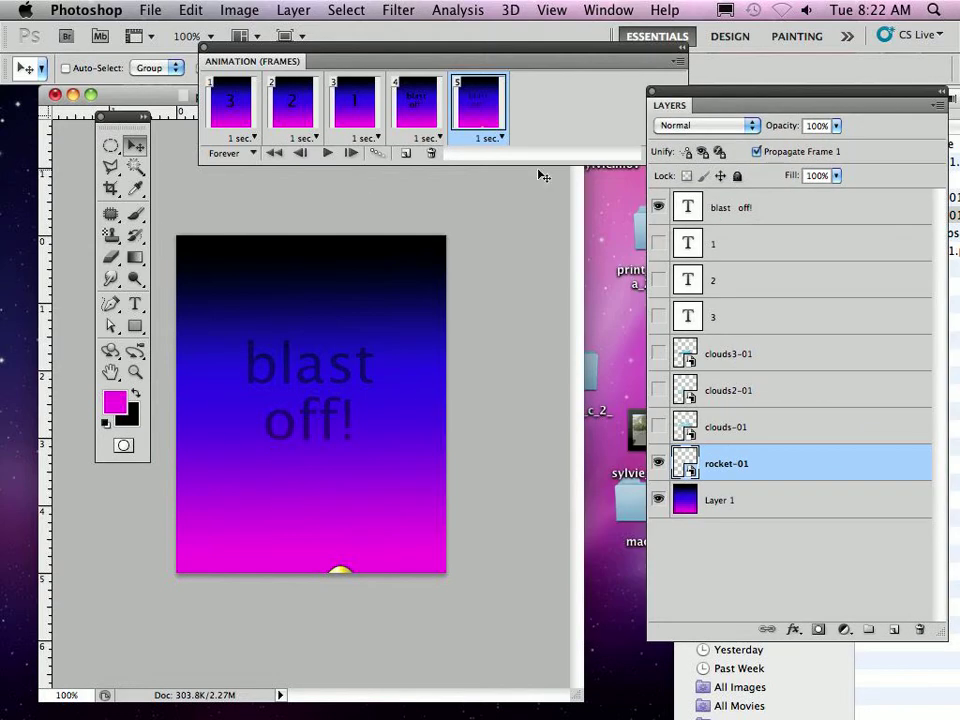
{"action": "left_click", "coordinate": [406, 155]}
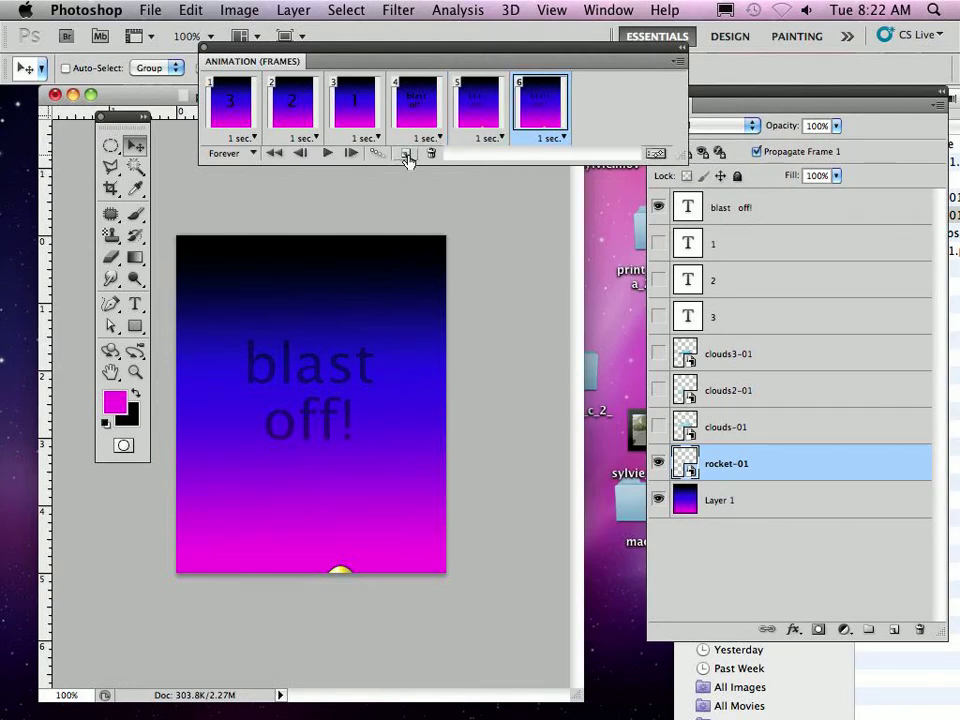
{"action": "left_click", "coordinate": [658, 208]}
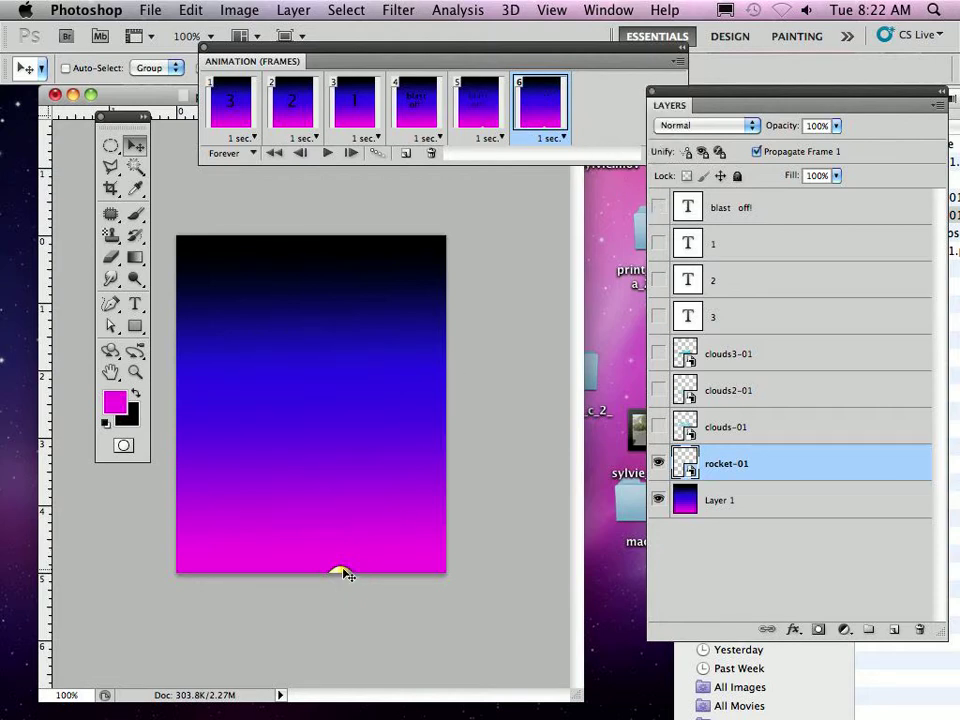
- Move the rocket straight up in frame 6 until it is completely off the top of the canvas
{"action": "left_click_drag", "start_coordinate": [342, 573], "coordinate": [352, 131]}
{"action": "key", "text": "super+z"}
{"action": "left_click_drag", "start_coordinate": [341, 578], "coordinate": [348, 213]}
- Tween frames 5 and 6 across all layers, adding 9 in-between frames with position, opacity and effects included
{"action": "left_click", "coordinate": [479, 120]}
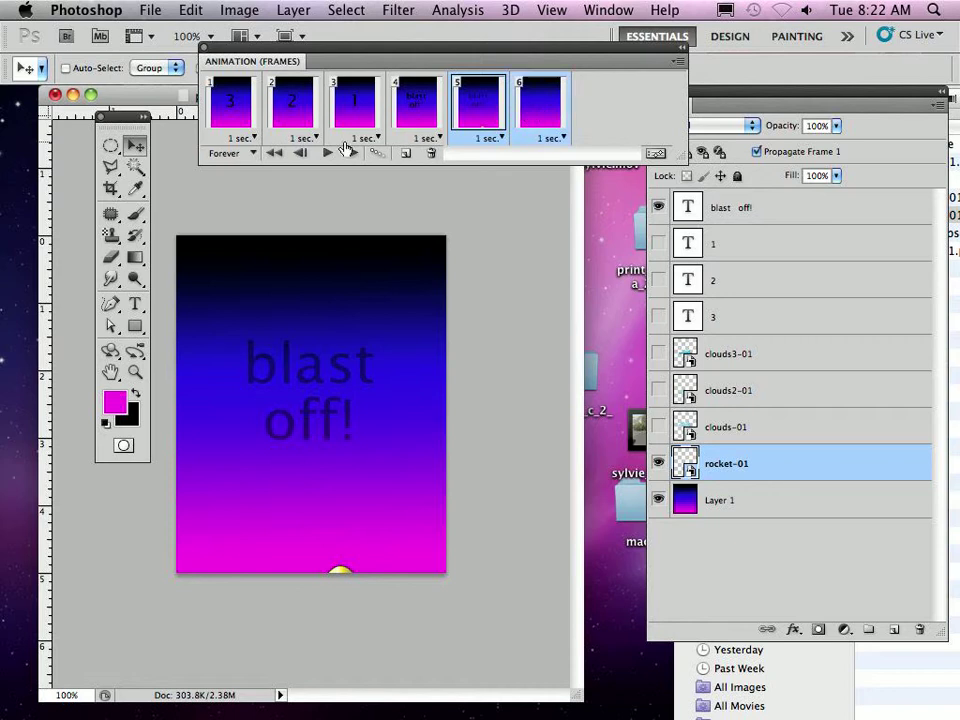
{"action": "left_click", "coordinate": [373, 155]}
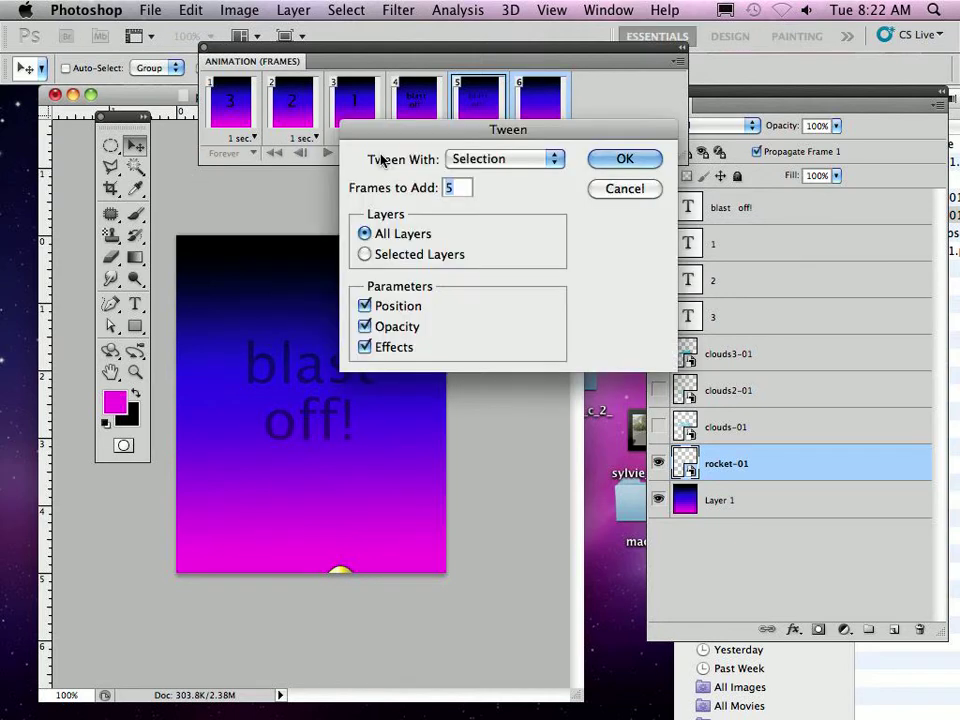
{"action": "left_click_drag", "start_coordinate": [470, 129], "coordinate": [602, 129]}
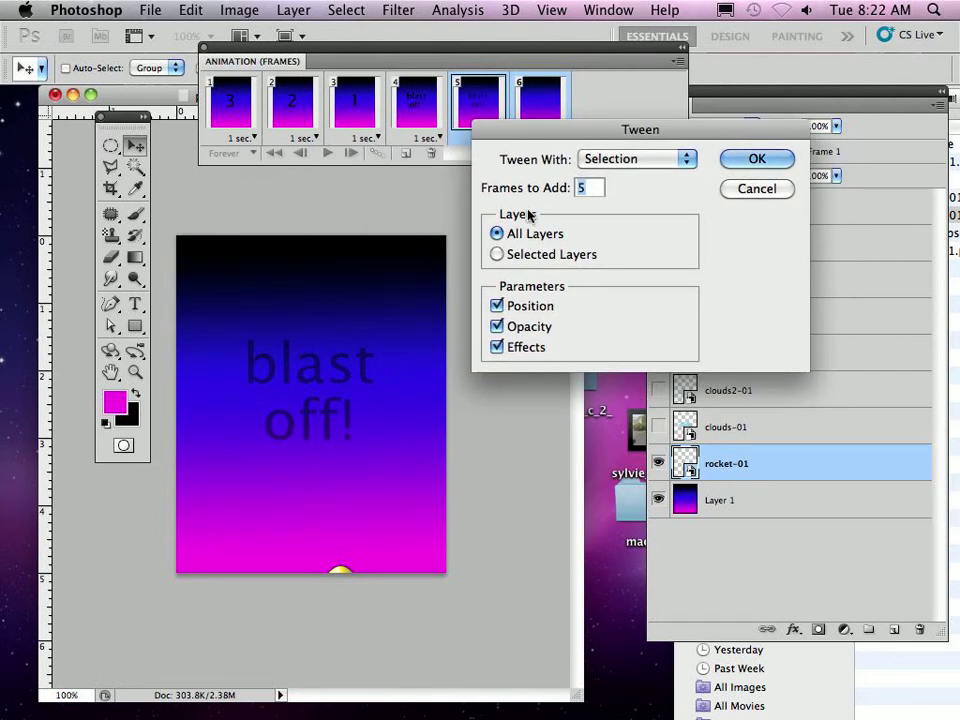
{"action": "type", "text": "9"}
{"action": "left_click", "coordinate": [755, 159]}
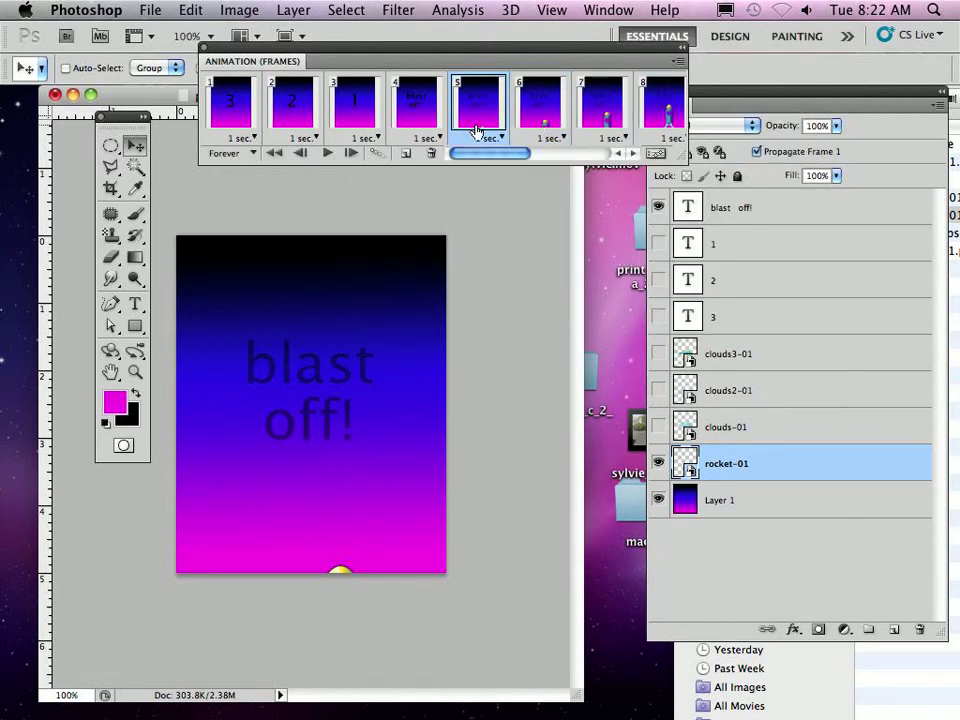
- Widen the animation frame strip and preview the animation from frame 1, stopping it after it loops
{"action": "left_click_drag", "start_coordinate": [658, 156], "coordinate": [950, 154]}
{"action": "left_click", "coordinate": [420, 112]}
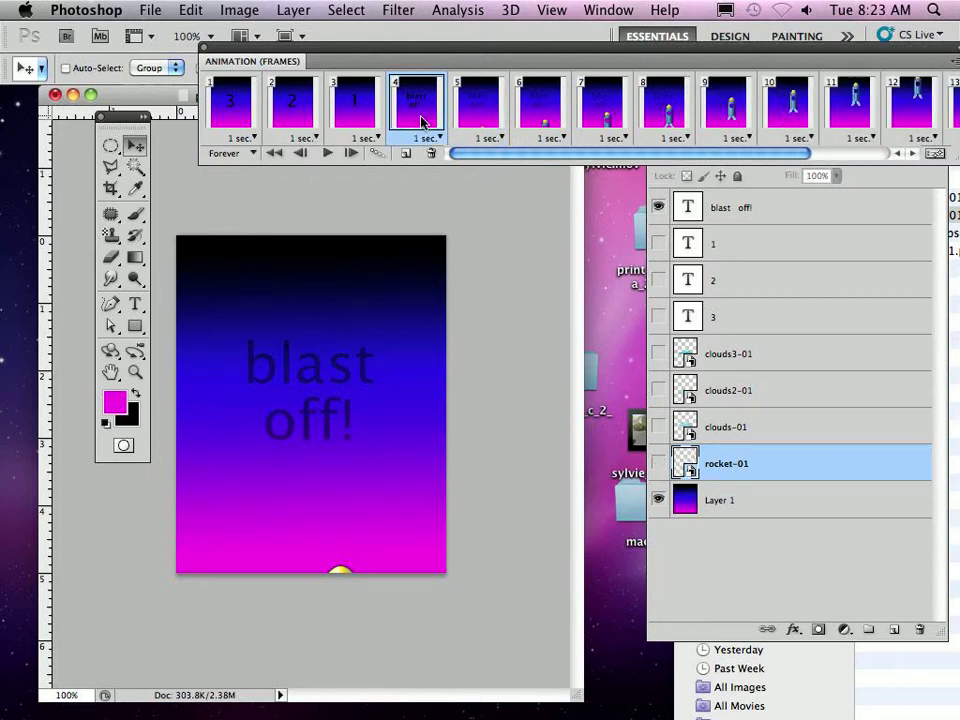
{"action": "left_click", "coordinate": [240, 112]}
{"action": "left_click", "coordinate": [326, 153]}
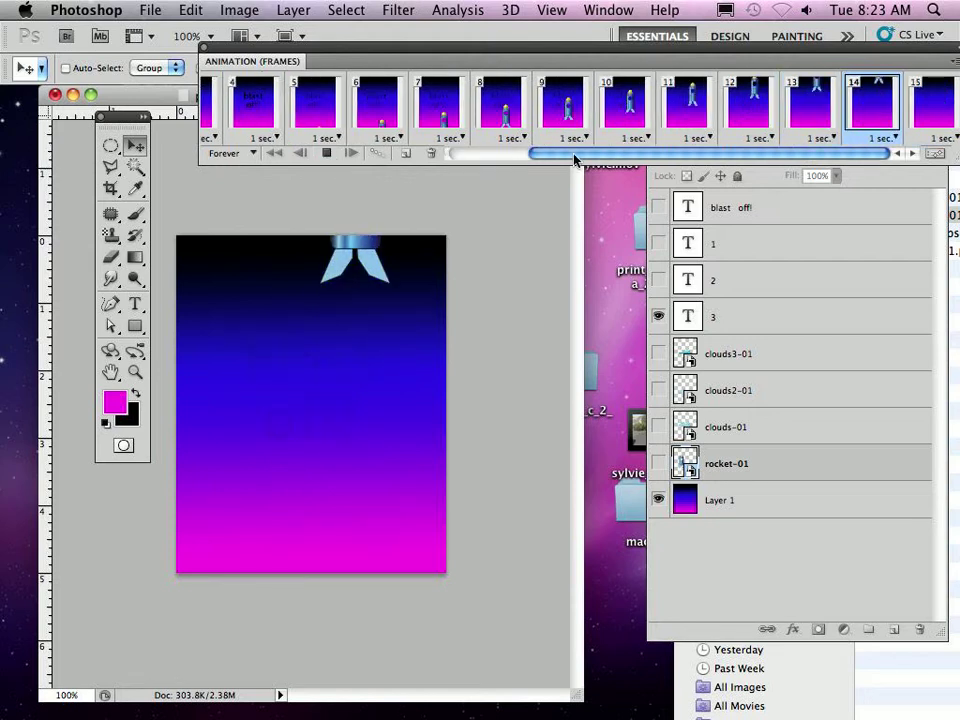
{"action": "left_click_drag", "start_coordinate": [545, 47], "coordinate": [452, 49]}
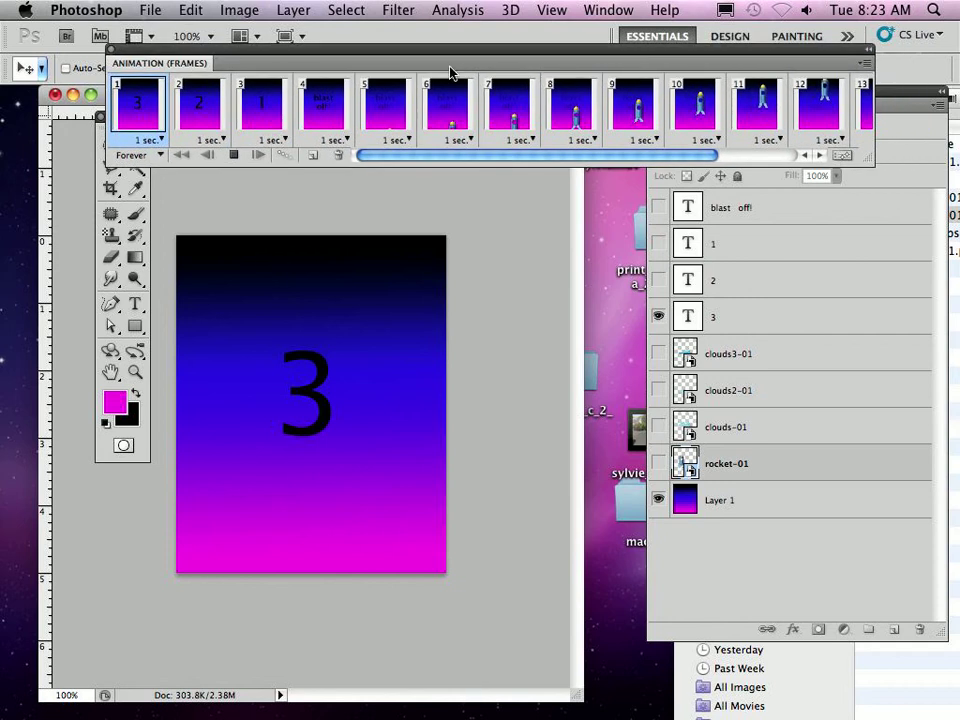
{"action": "left_click", "coordinate": [229, 157]}
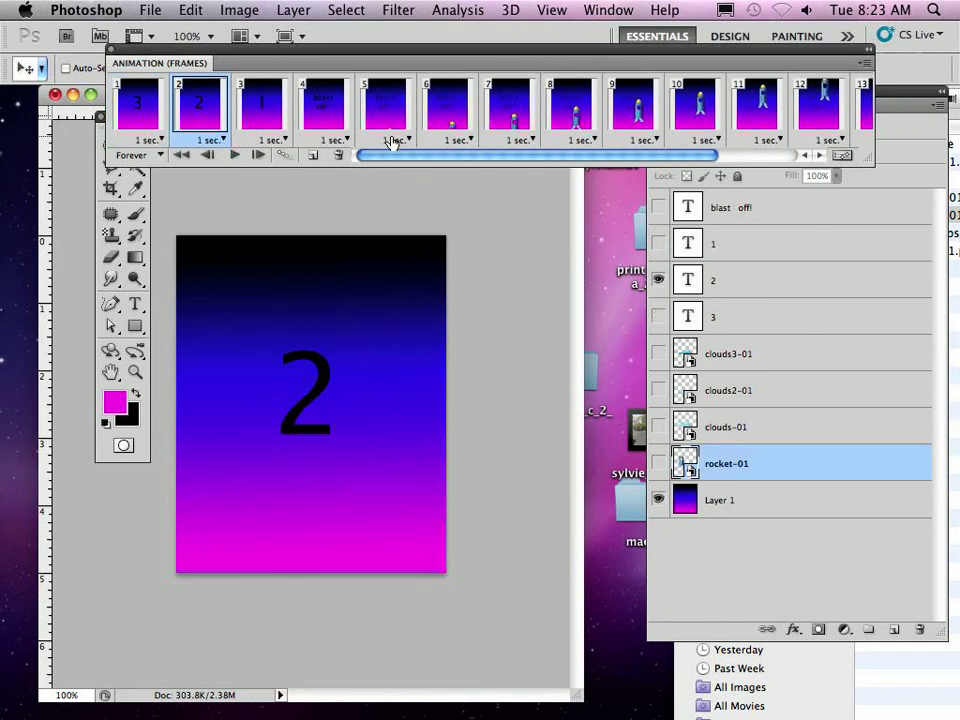
- Set the delay of frames 5 through 15 to 0.2 seconds each
{"action": "left_click", "coordinate": [391, 141]}
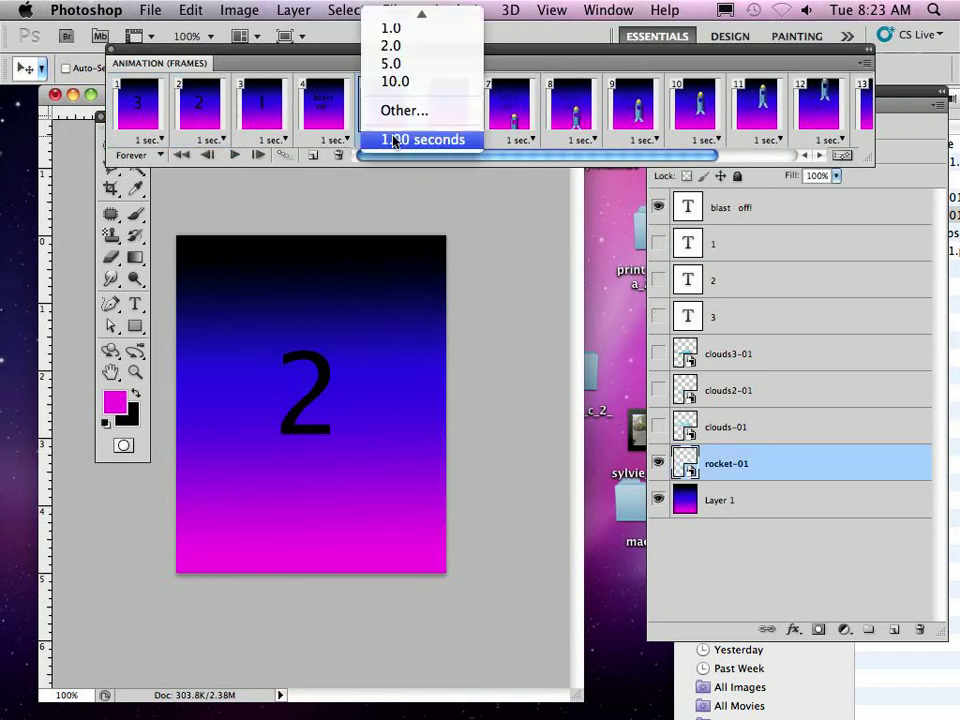
{"action": "left_click", "coordinate": [527, 192]}
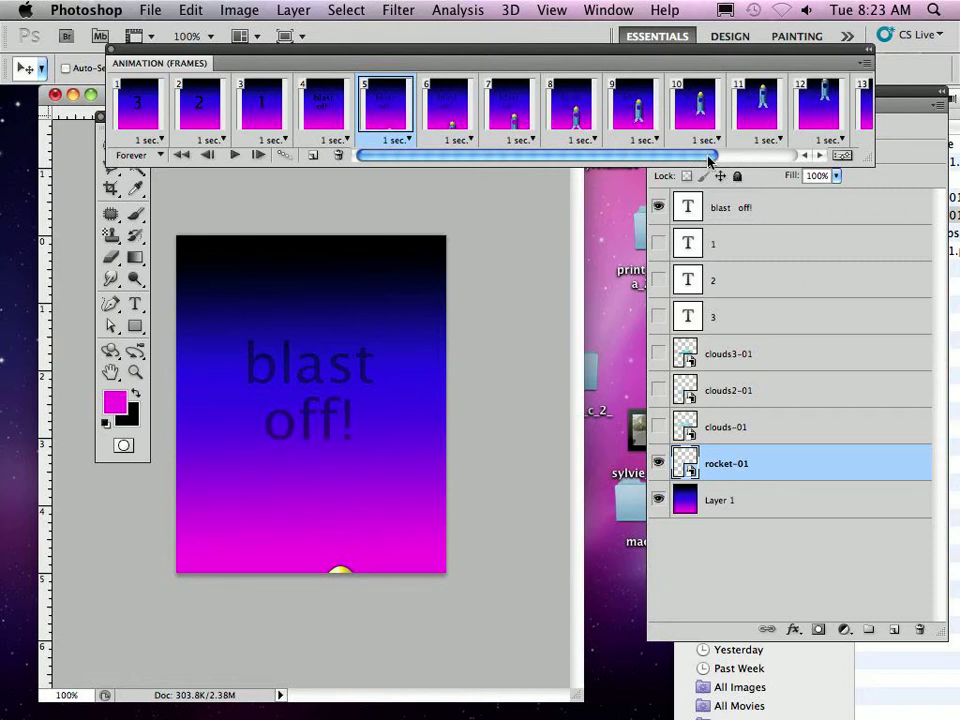
{"action": "left_click_drag", "start_coordinate": [723, 156], "coordinate": [844, 156]}
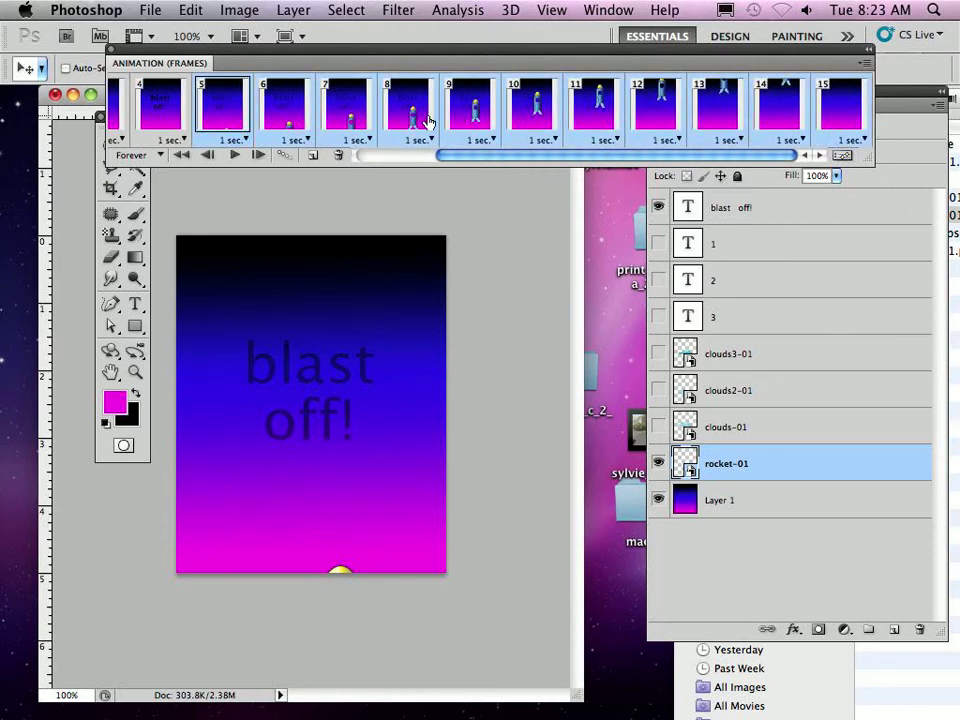
{"action": "left_click", "coordinate": [248, 142]}
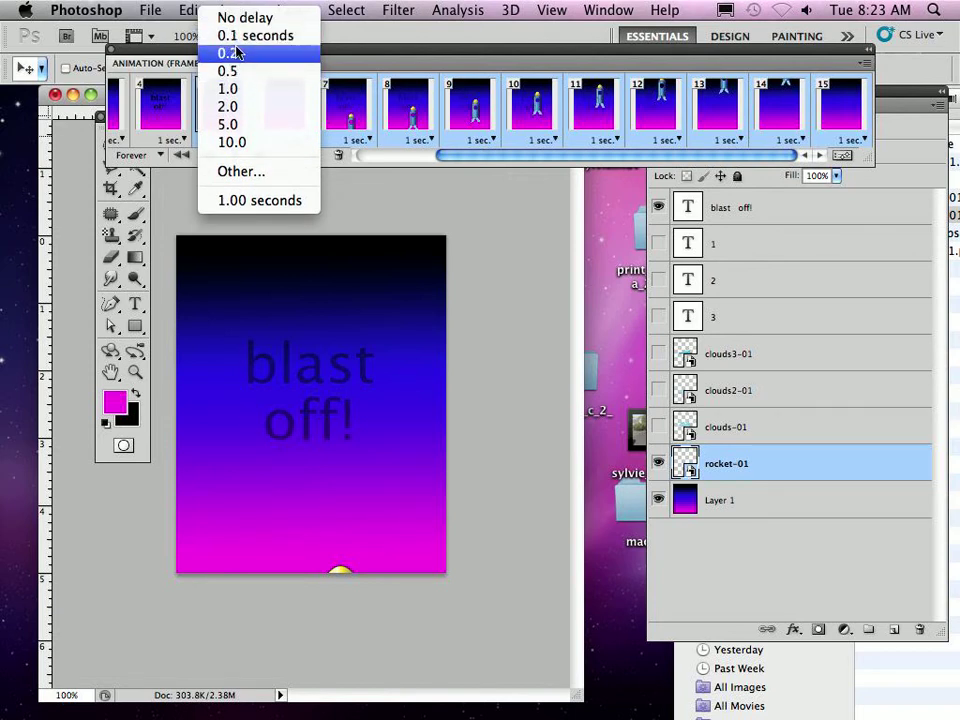
{"action": "left_click", "coordinate": [229, 53]}
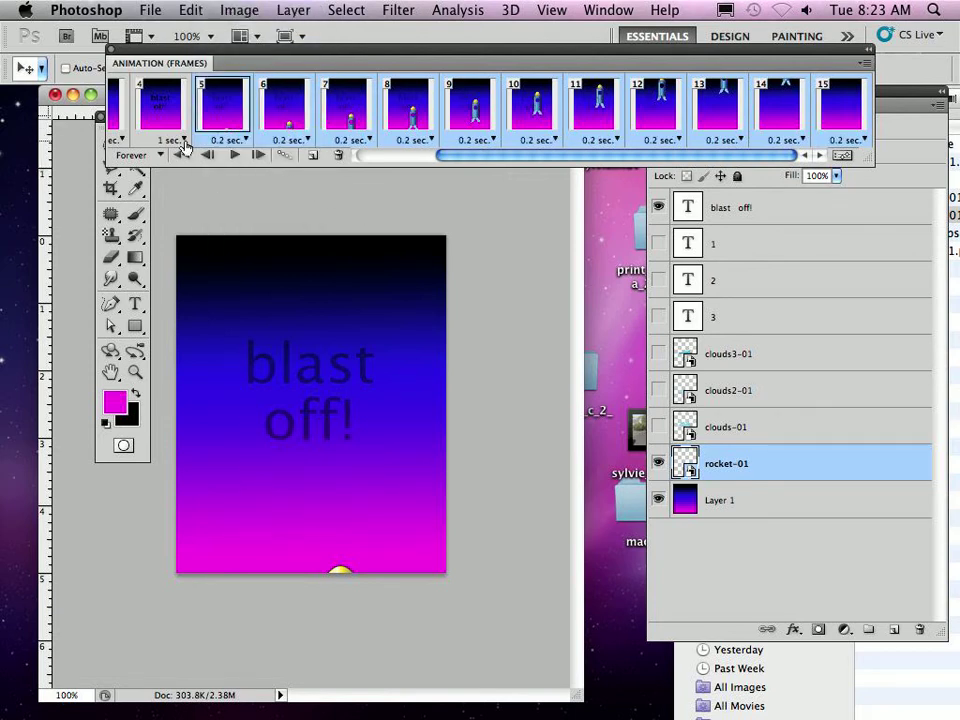
- Play the animation from frame 1 to check the faster rocket flight, and stop it
{"action": "left_click_drag", "start_coordinate": [456, 155], "coordinate": [321, 156]}
{"action": "left_click", "coordinate": [147, 123]}
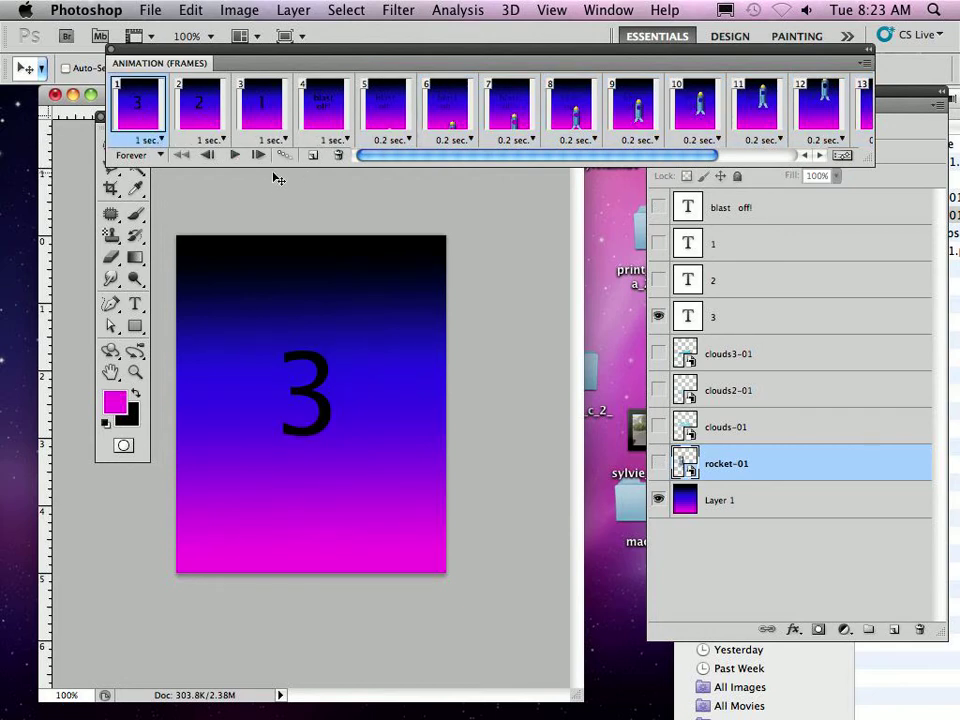
{"action": "left_click", "coordinate": [233, 155]}
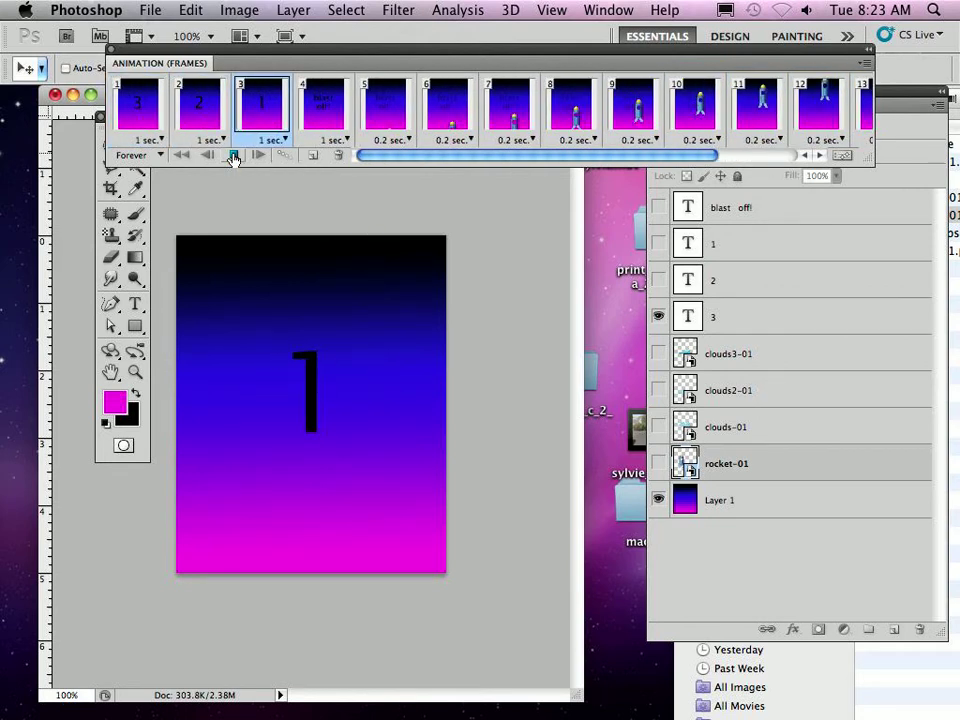
{"action": "left_click", "coordinate": [232, 156]}
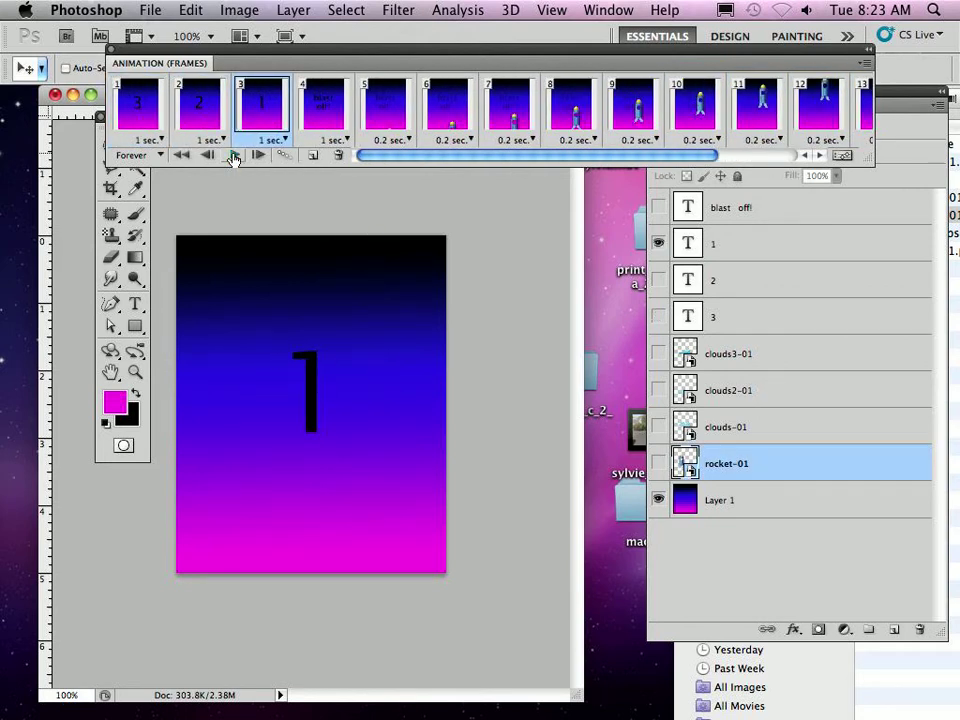
- Hide the blast off! text layer in frames 9, 10 and 11
{"action": "left_click", "coordinate": [585, 113]}
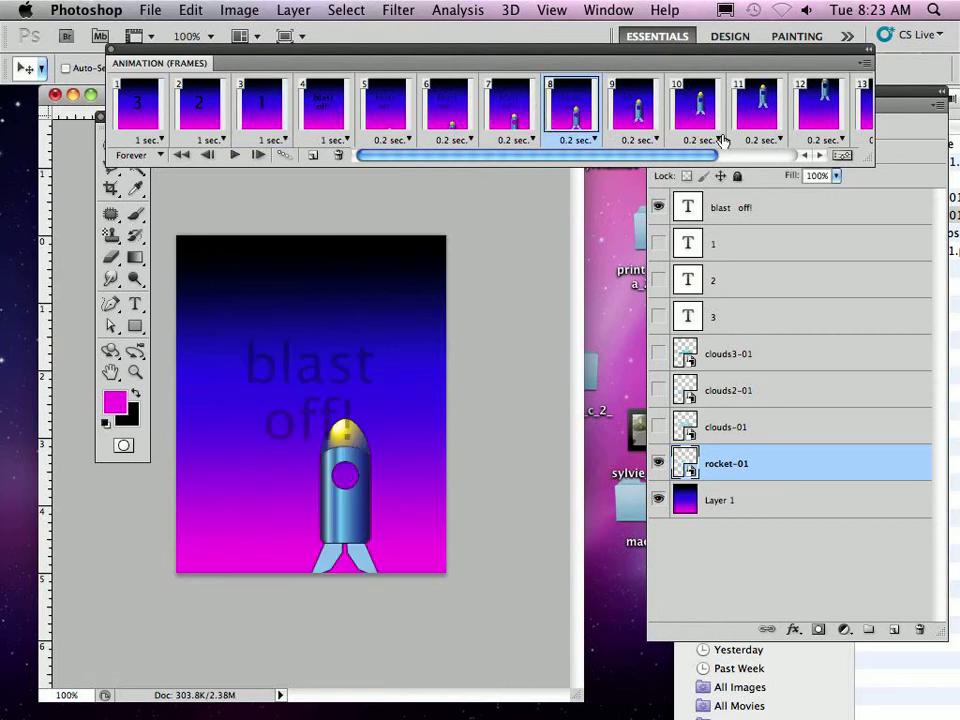
{"action": "left_click_drag", "start_coordinate": [908, 93], "coordinate": [894, 194]}
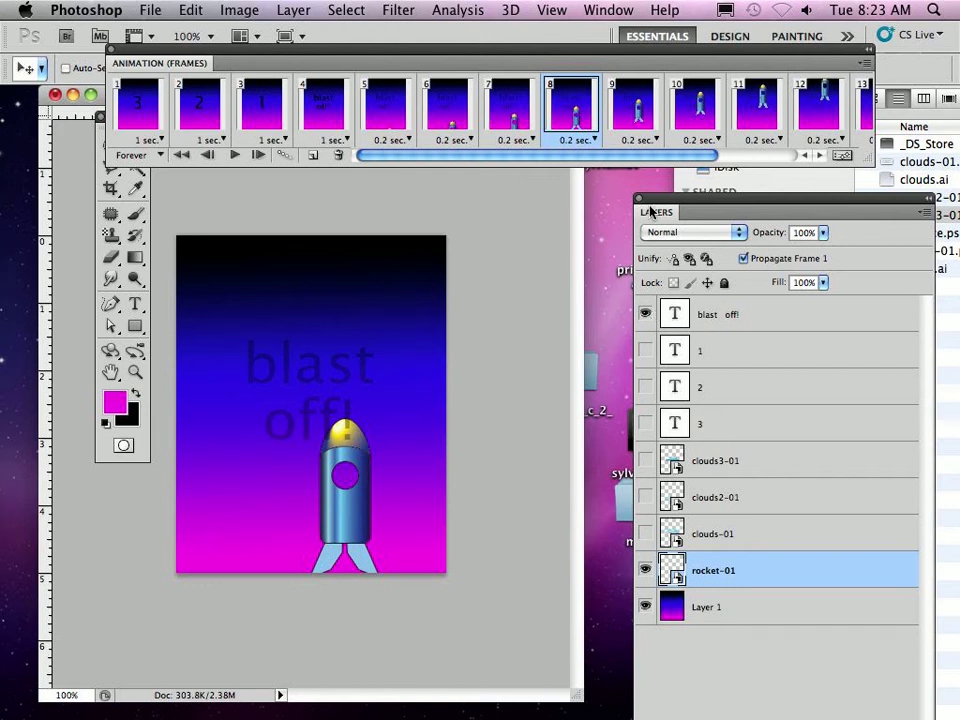
{"action": "left_click", "coordinate": [628, 125]}
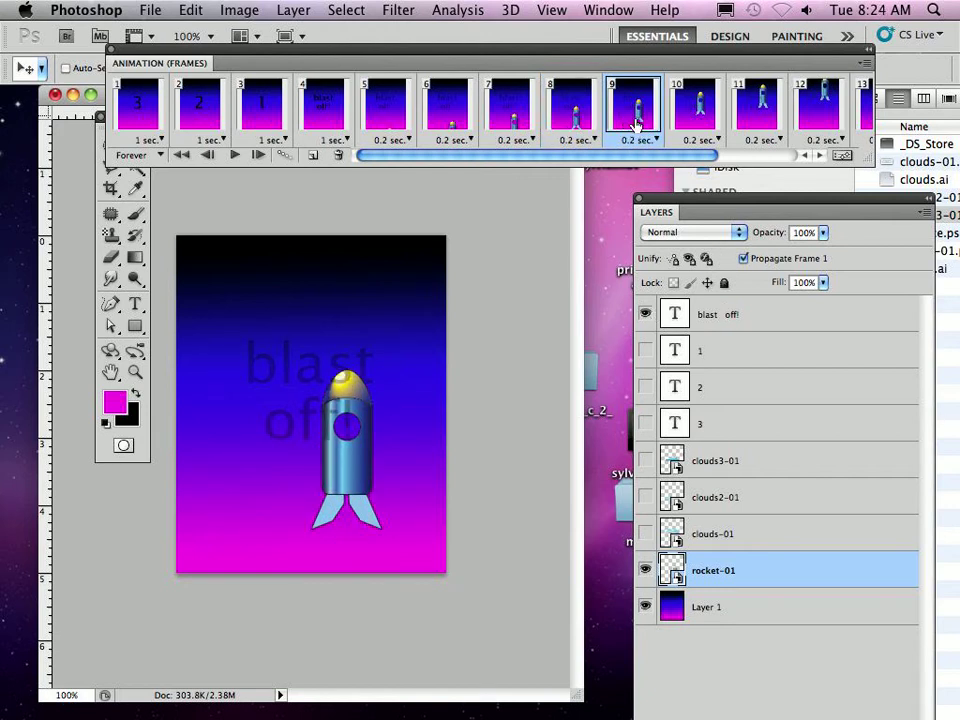
{"action": "left_click", "coordinate": [757, 108]}
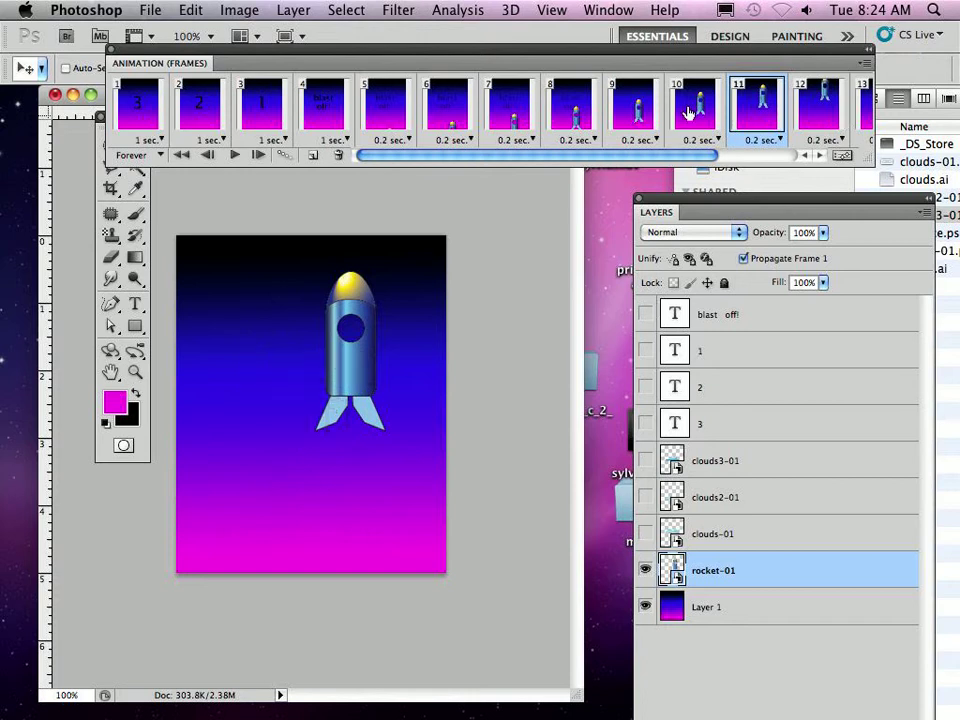
{"action": "left_click", "coordinate": [692, 110]}
{"action": "left_click", "coordinate": [645, 315]}
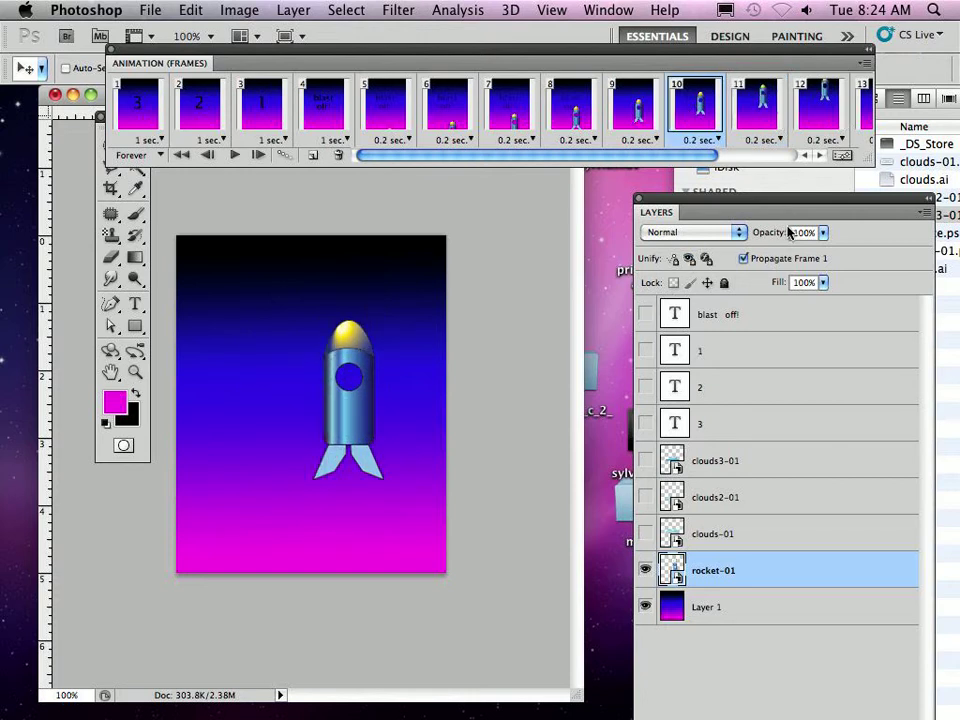
- Hide the blast off! text layer in the remaining rocket frames, including frames 13 and 14
{"action": "left_click", "coordinate": [723, 157]}
{"action": "left_click", "coordinate": [775, 114]}
{"action": "left_click", "coordinate": [646, 314]}
{"action": "left_click", "coordinate": [832, 111]}
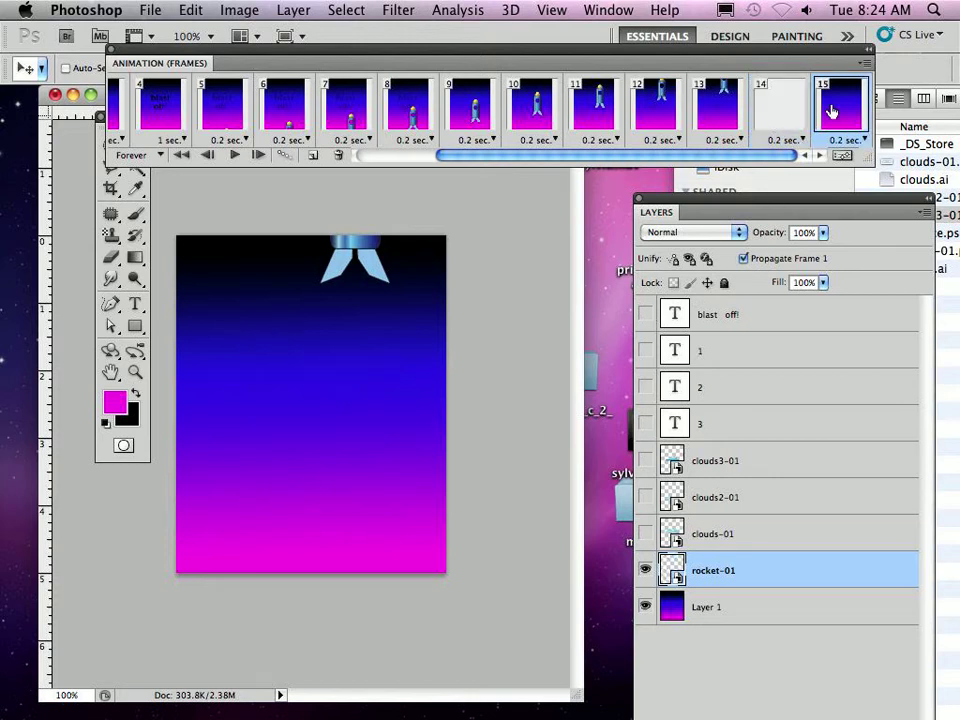
{"action": "left_click", "coordinate": [712, 125]}
{"action": "left_click", "coordinate": [646, 314]}
{"action": "left_click", "coordinate": [659, 105]}
{"action": "left_click", "coordinate": [596, 105]}
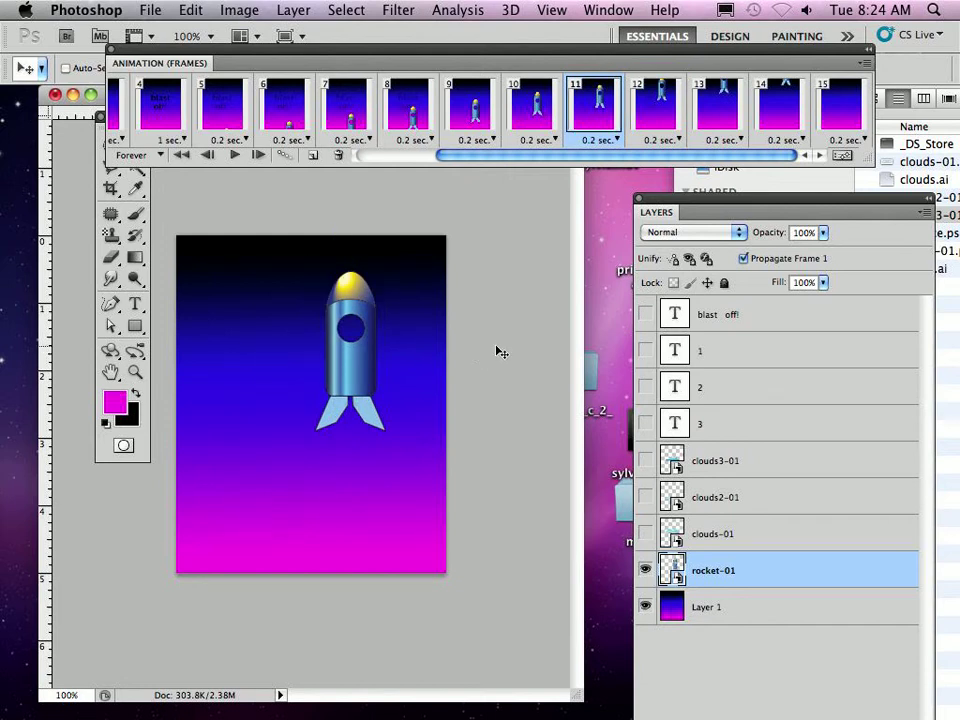
- Show the clouds3-01 layer in frame 9 and move the cloud to the canvas's top-left corner, leaving only its base visible
{"action": "left_click", "coordinate": [646, 461]}
{"action": "left_click", "coordinate": [645, 461]}
{"action": "left_click_drag", "start_coordinate": [457, 160], "coordinate": [438, 157]}
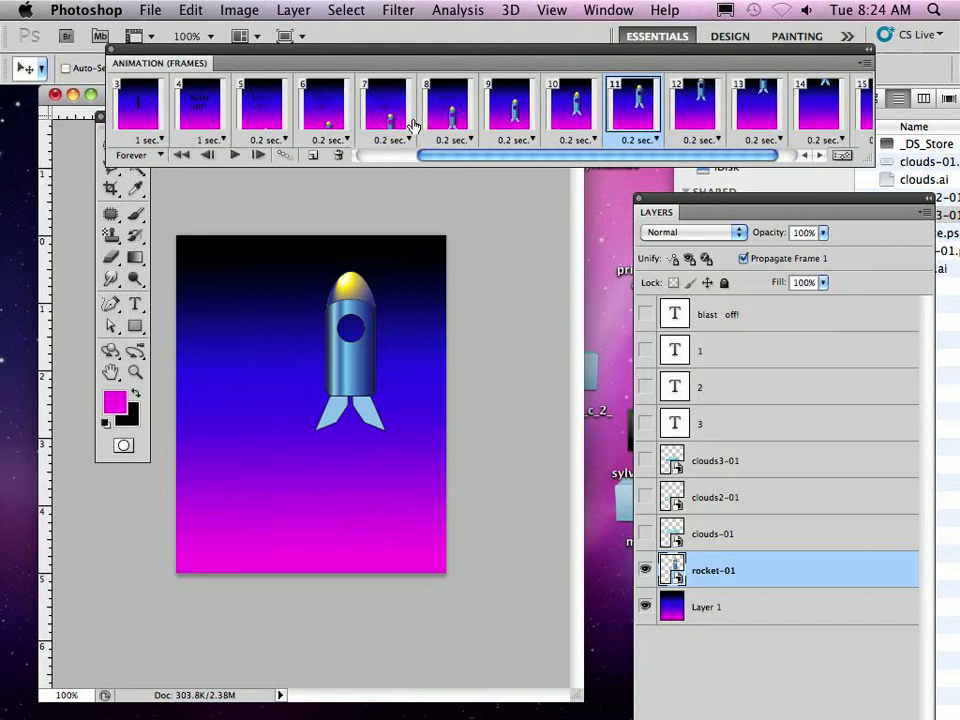
{"action": "left_click", "coordinate": [498, 124]}
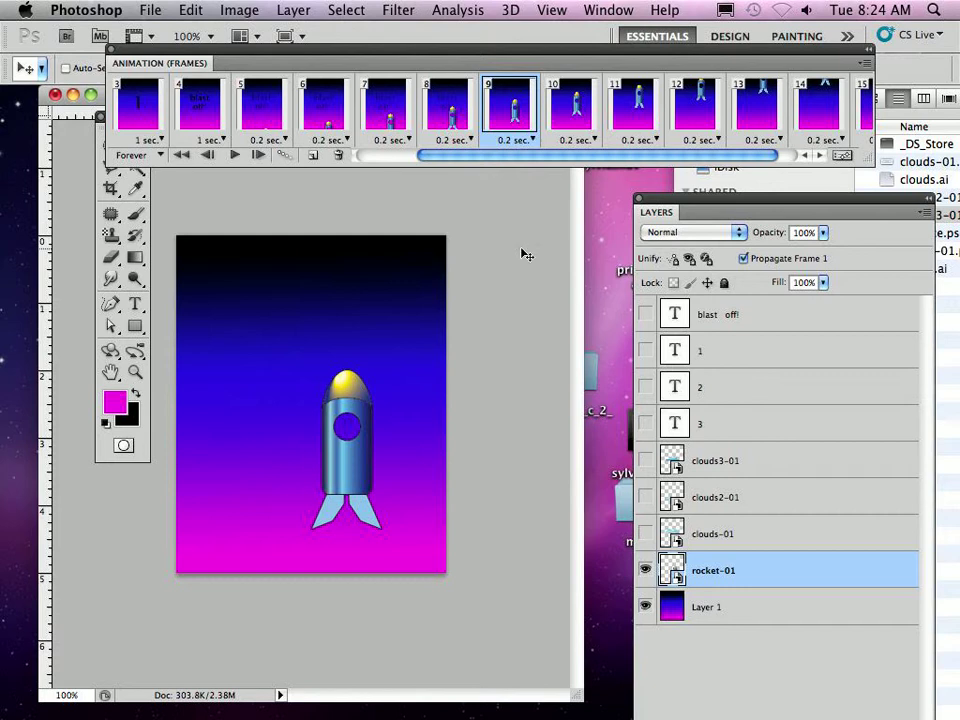
{"action": "left_click", "coordinate": [645, 460]}
{"action": "mouse_move", "coordinate": [334, 397]}
{"action": "left_mouse_down"}
{"action": "mouse_move", "coordinate": [333, 341]}
{"action": "mouse_move", "coordinate": [329, 381]}
{"action": "mouse_move", "coordinate": [338, 388]}
{"action": "left_mouse_up"}
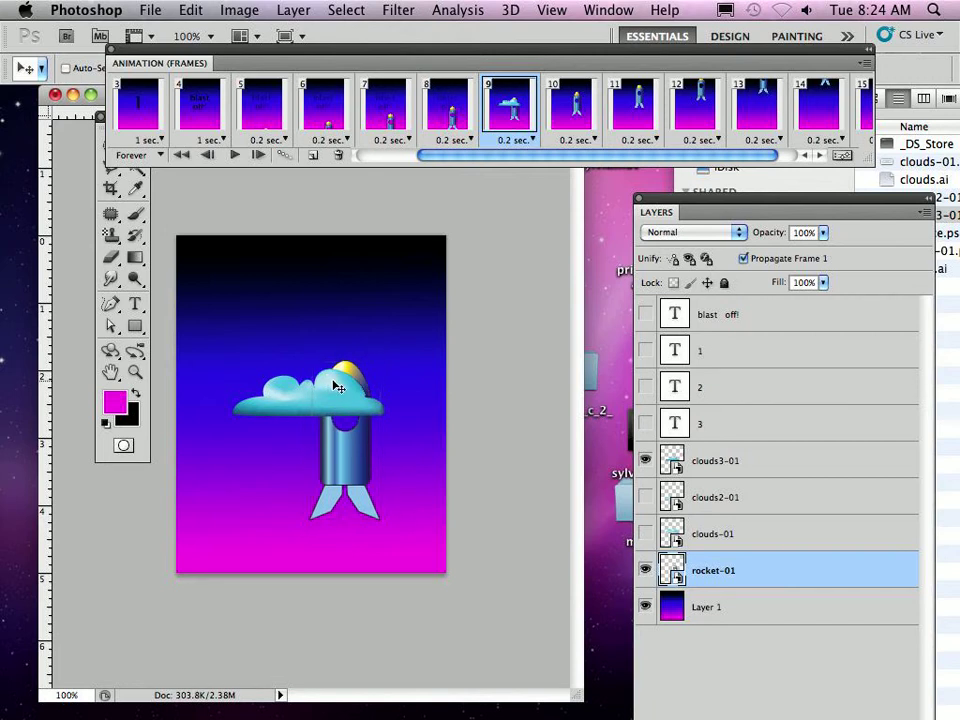
{"action": "left_click", "coordinate": [741, 460]}
{"action": "left_click_drag", "start_coordinate": [308, 411], "coordinate": [230, 241]}
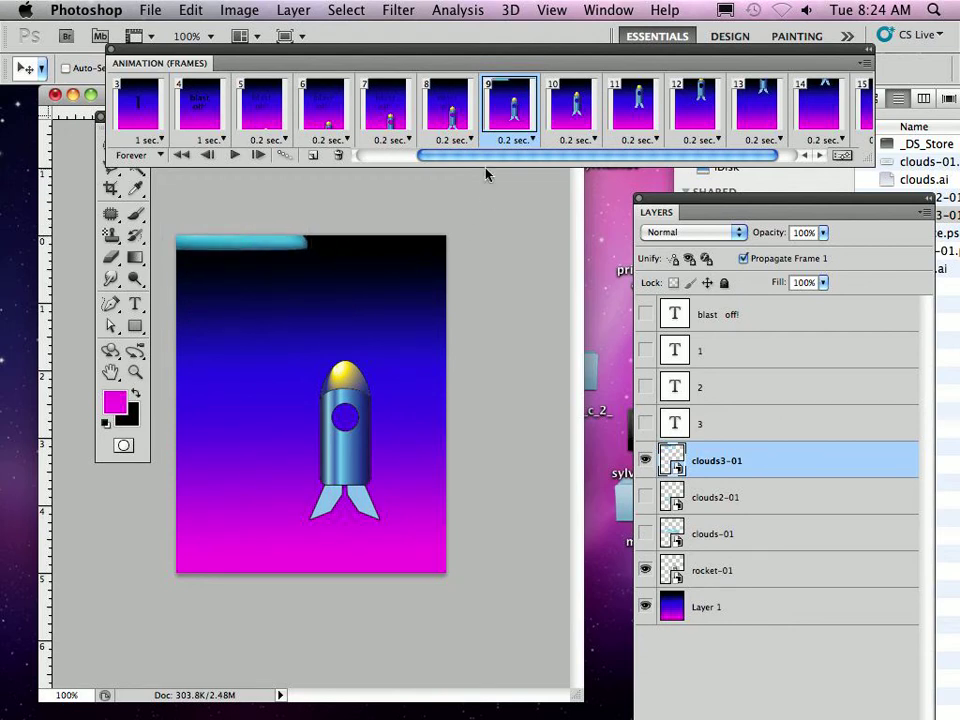
- Show the clouds3-01 layer in frame 15 and move the cloud below the canvas's bottom-left edge, completely out of view
{"action": "left_click_drag", "start_coordinate": [482, 157], "coordinate": [752, 146]}
{"action": "left_click", "coordinate": [851, 100]}
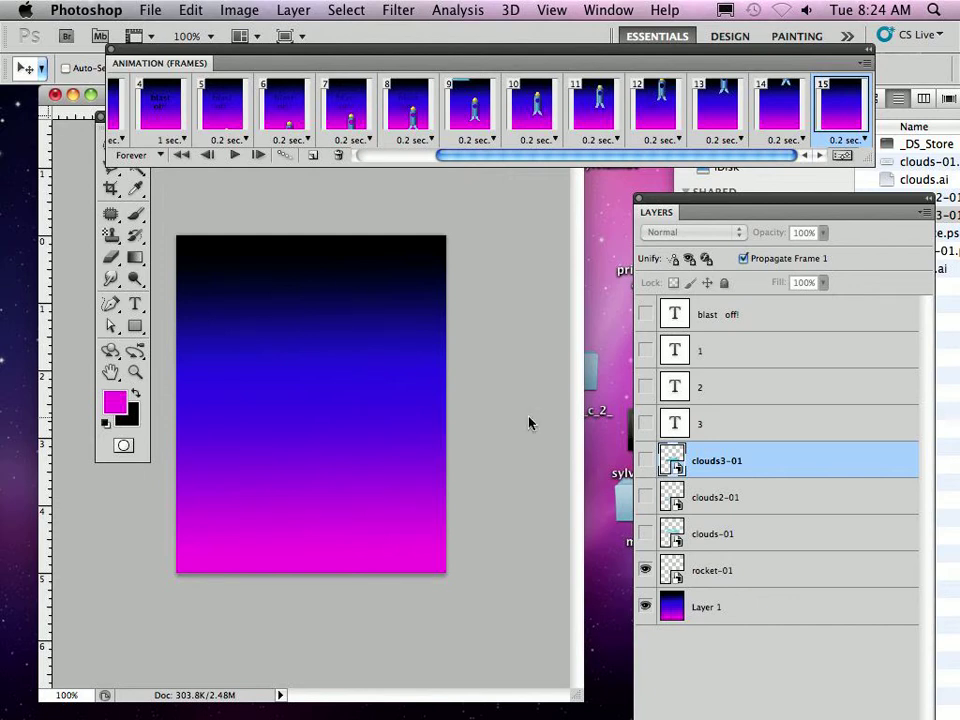
{"action": "left_click", "coordinate": [645, 460]}
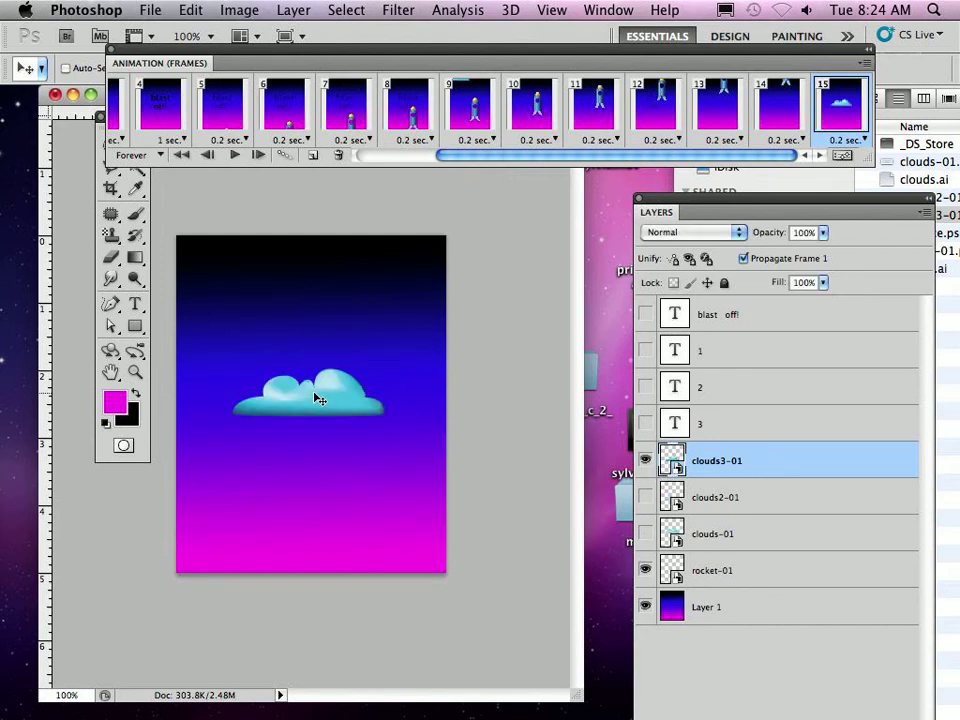
{"action": "left_click_drag", "start_coordinate": [313, 398], "coordinate": [233, 606]}
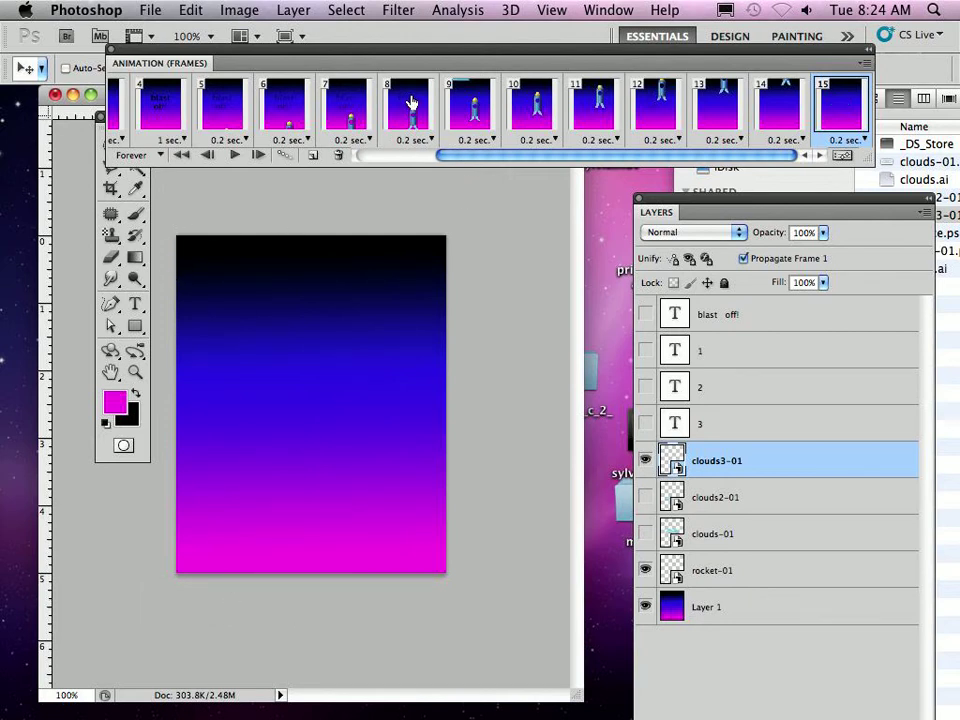
{"action": "left_click", "coordinate": [457, 114]}
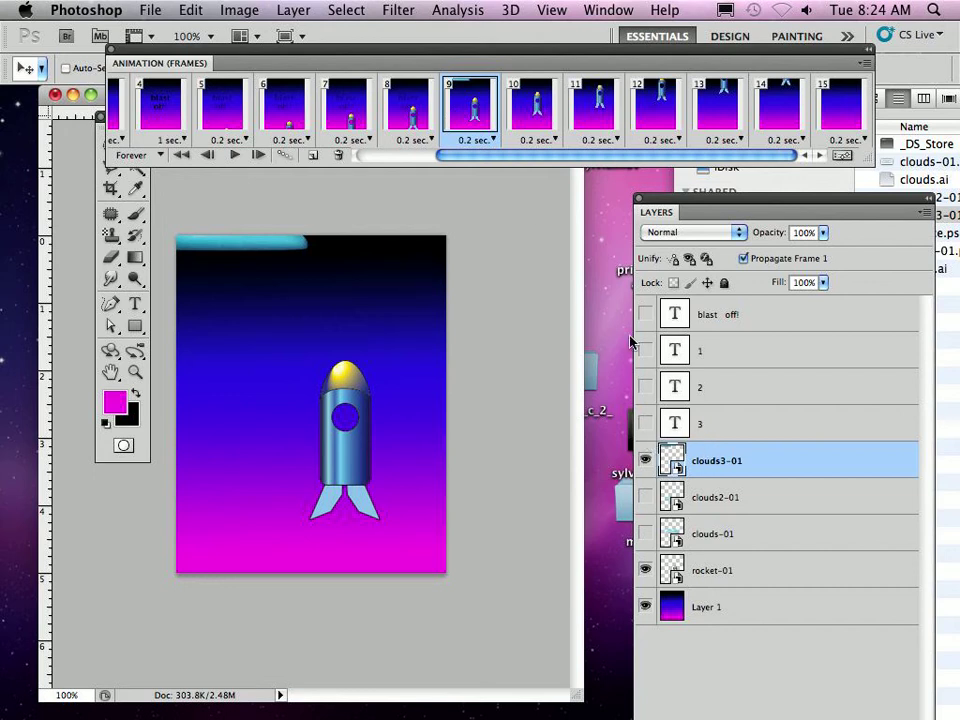
{"action": "left_click", "coordinate": [840, 105]}
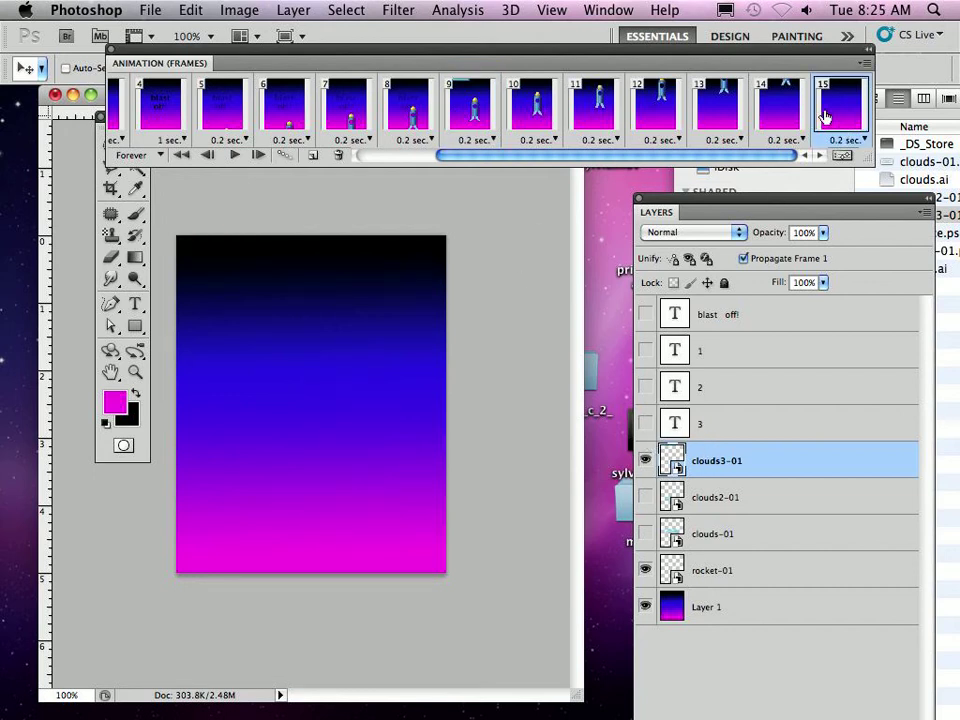
{"action": "left_click_drag", "start_coordinate": [240, 587], "coordinate": [212, 586]}
- Tween the cloud's position across frames 9 through 15 and play the animation to check it
{"action": "left_click", "coordinate": [468, 100]}
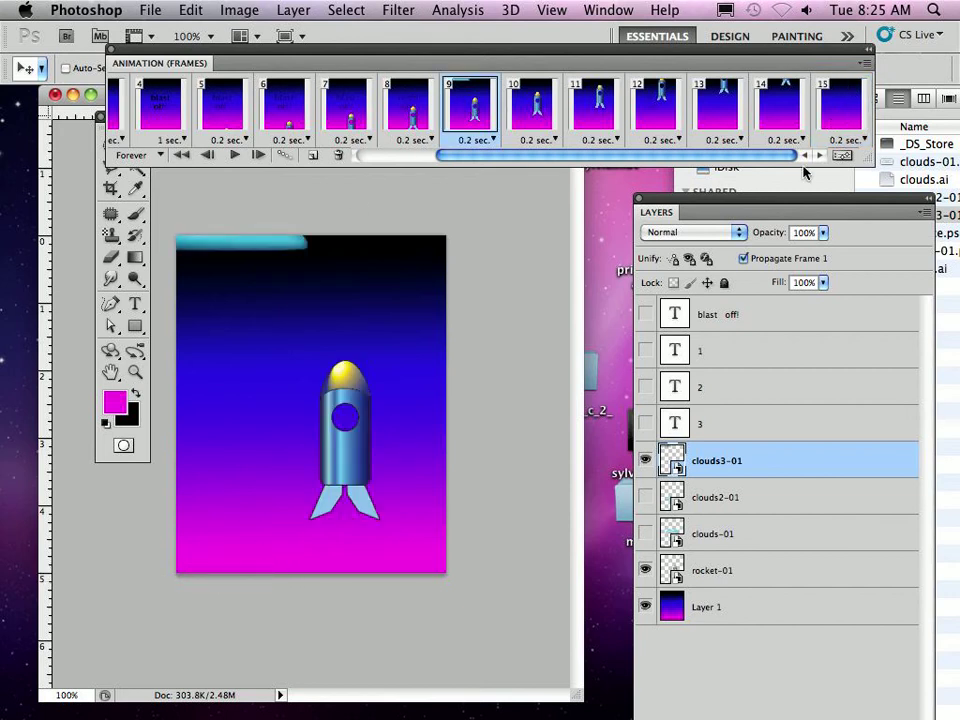
{"action": "left_click", "coordinate": [830, 106], "text": "shift"}
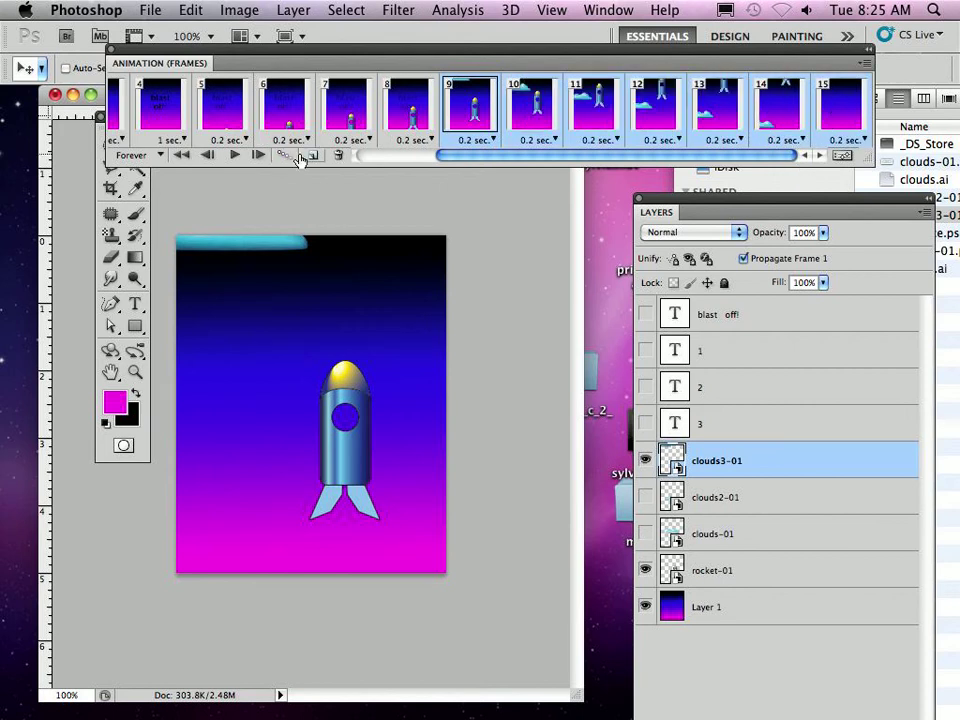
{"action": "left_click", "coordinate": [233, 157]}
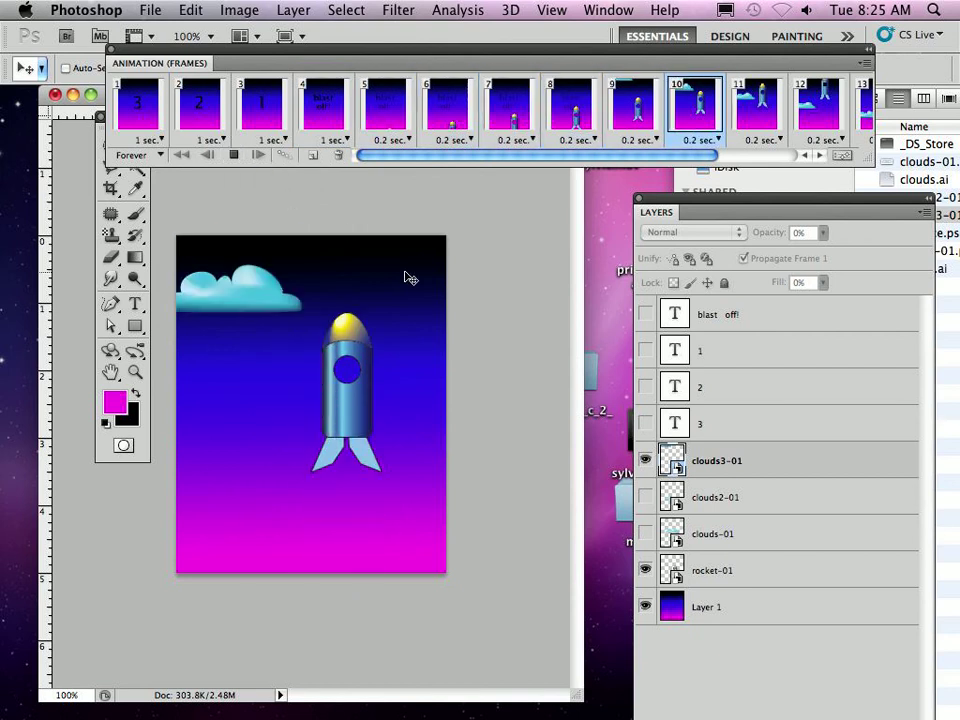
{"action": "left_click", "coordinate": [233, 155]}
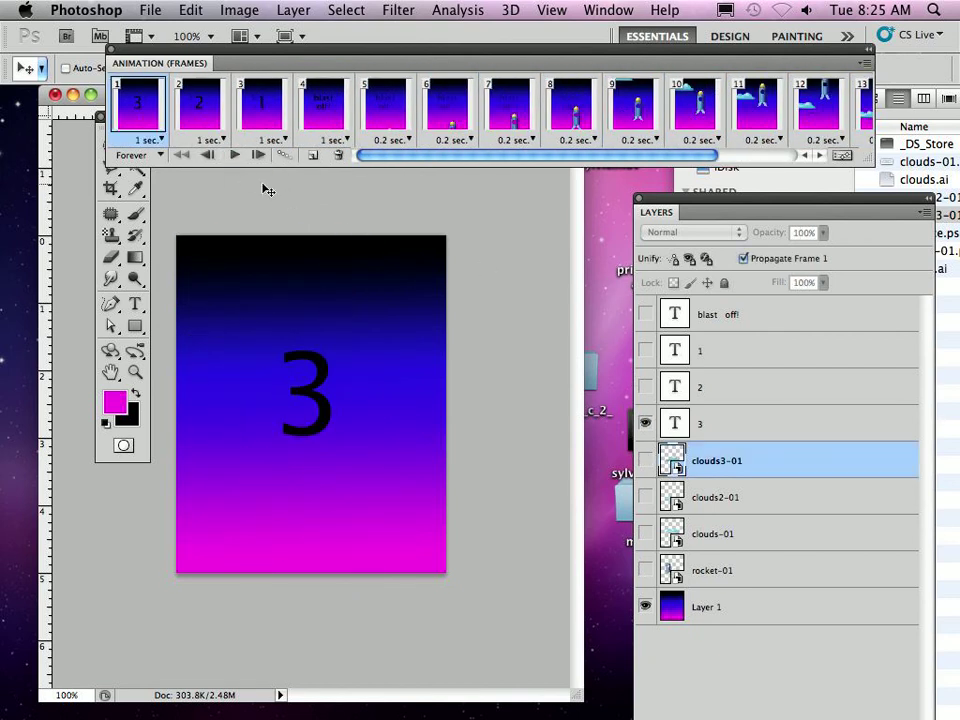
- Toggle the visibility of the three cloud layers and the rocket layer in frame 1, leaving all of them hidden
{"action": "left_click", "coordinate": [645, 497]}
{"action": "left_click", "coordinate": [646, 533]}
{"action": "left_click", "coordinate": [646, 569]}
{"action": "left_click", "coordinate": [646, 569]}
{"action": "left_click", "coordinate": [646, 533]}
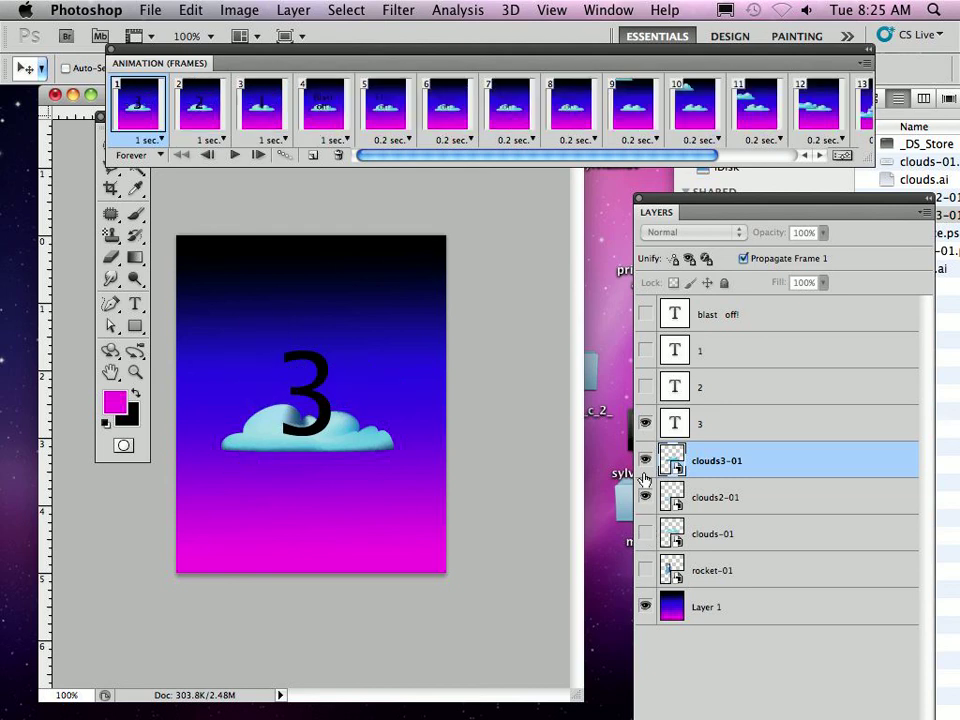
{"action": "left_click", "coordinate": [645, 461]}
{"action": "left_click", "coordinate": [646, 496]}
{"action": "left_click", "coordinate": [646, 461]}
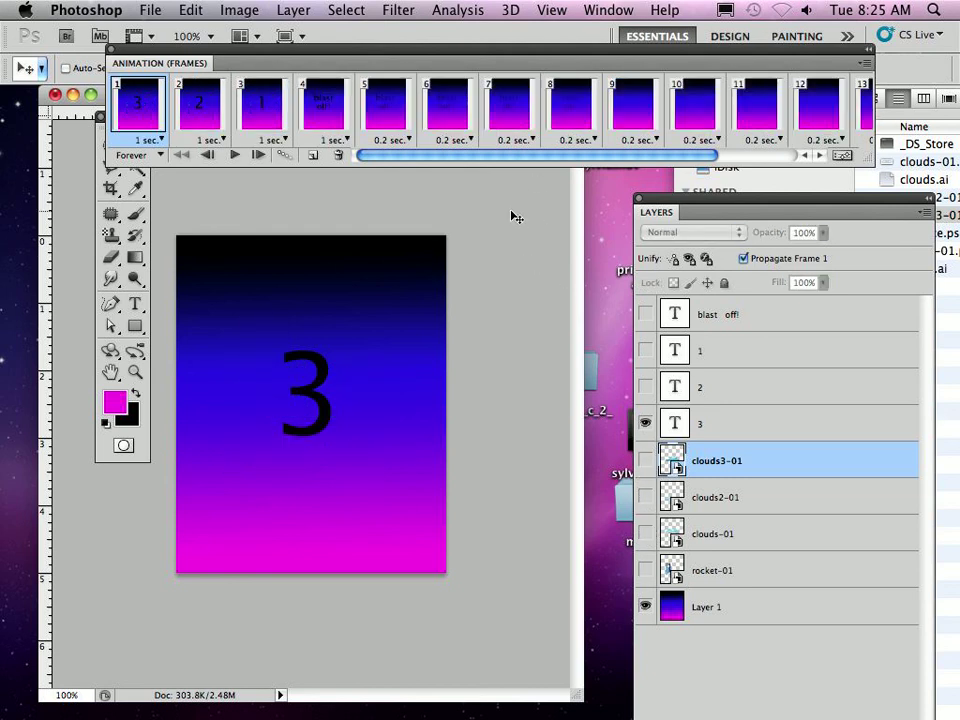
{"action": "mouse_move", "coordinate": [700, 708]}
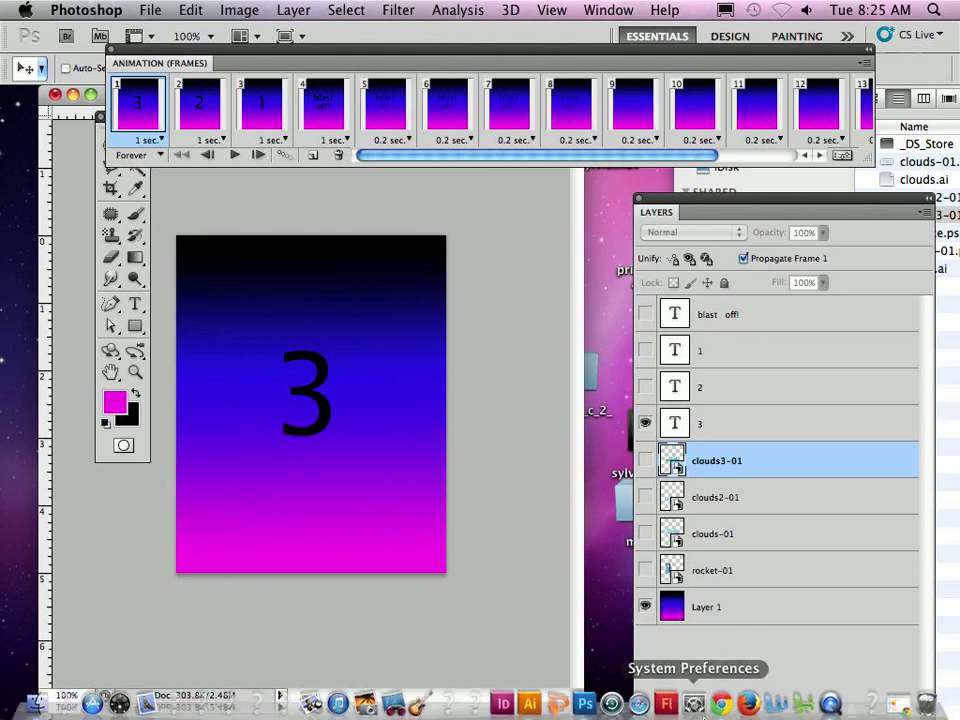
{"action": "left_click", "coordinate": [828, 697]}
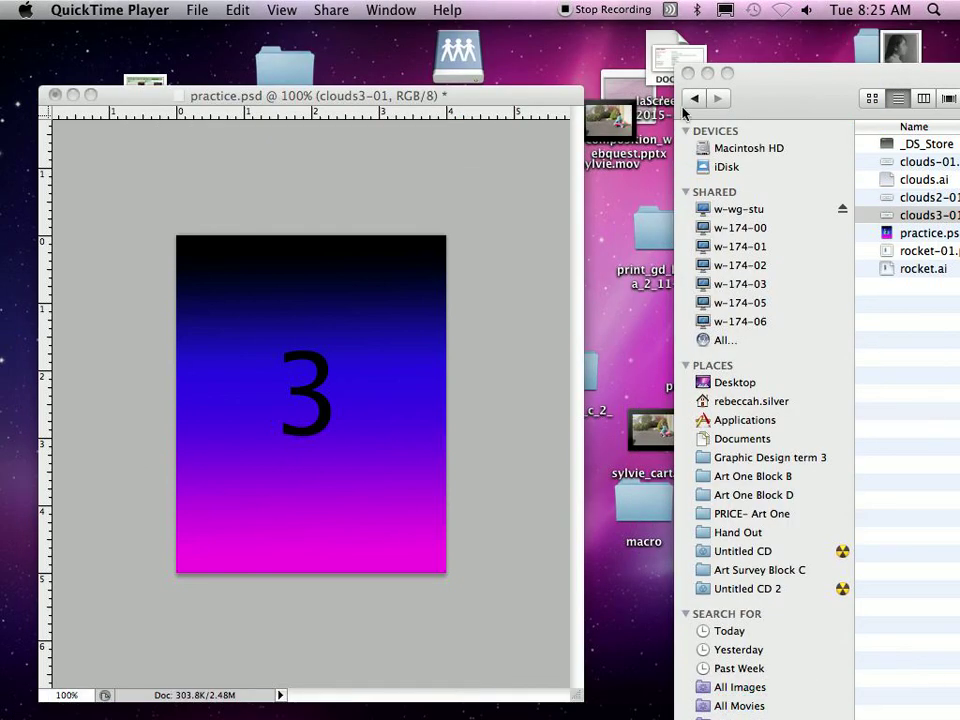